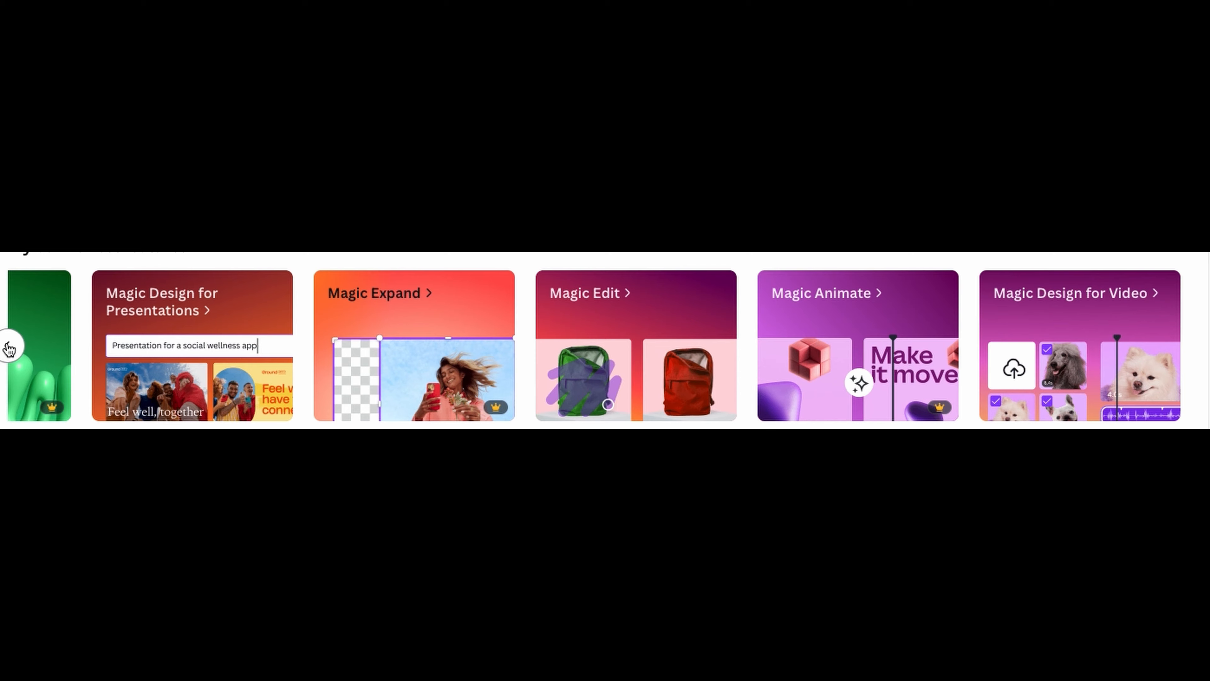
pyautogui.click(6, 346)
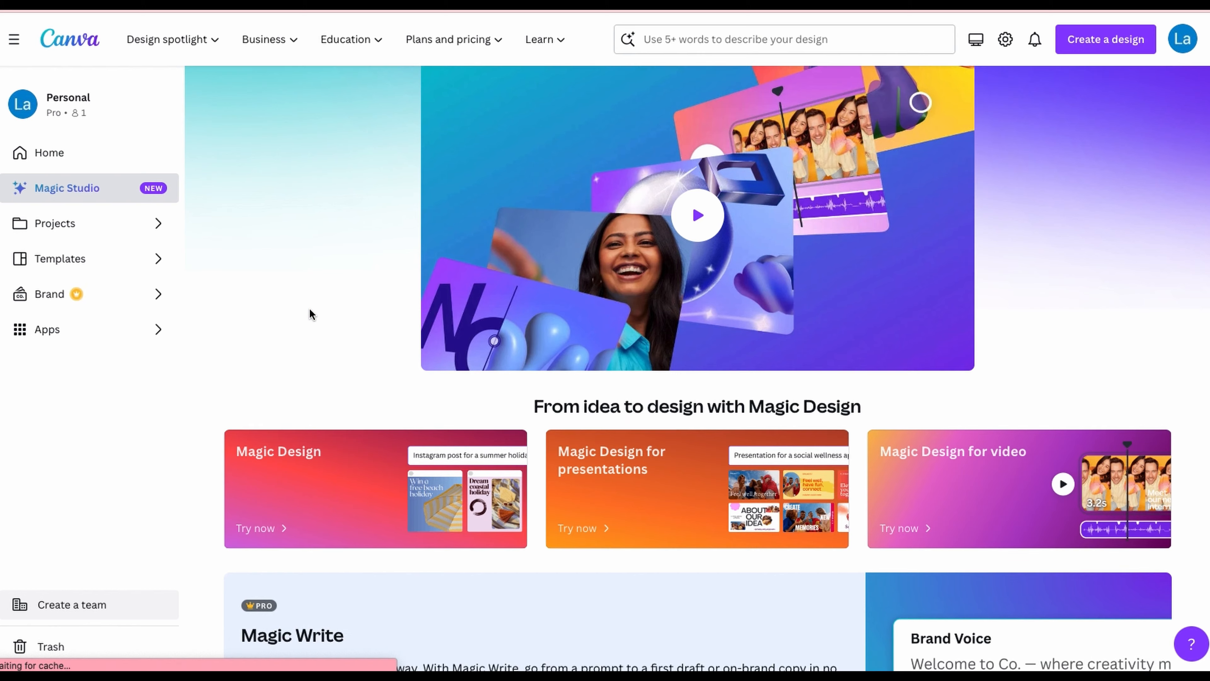
pyautogui.scroll(-1, 309, 308)
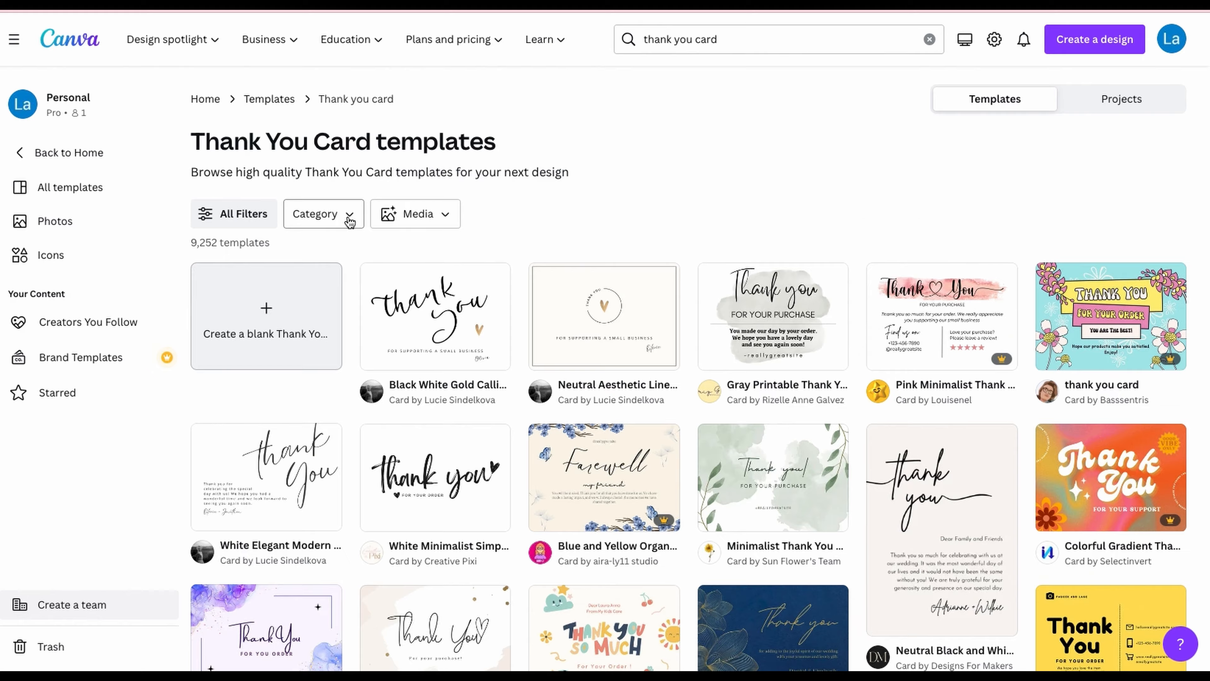
# Step: Filter the thank you card templates to the Instagram Posts category under Social Media
pyautogui.click(351, 218)
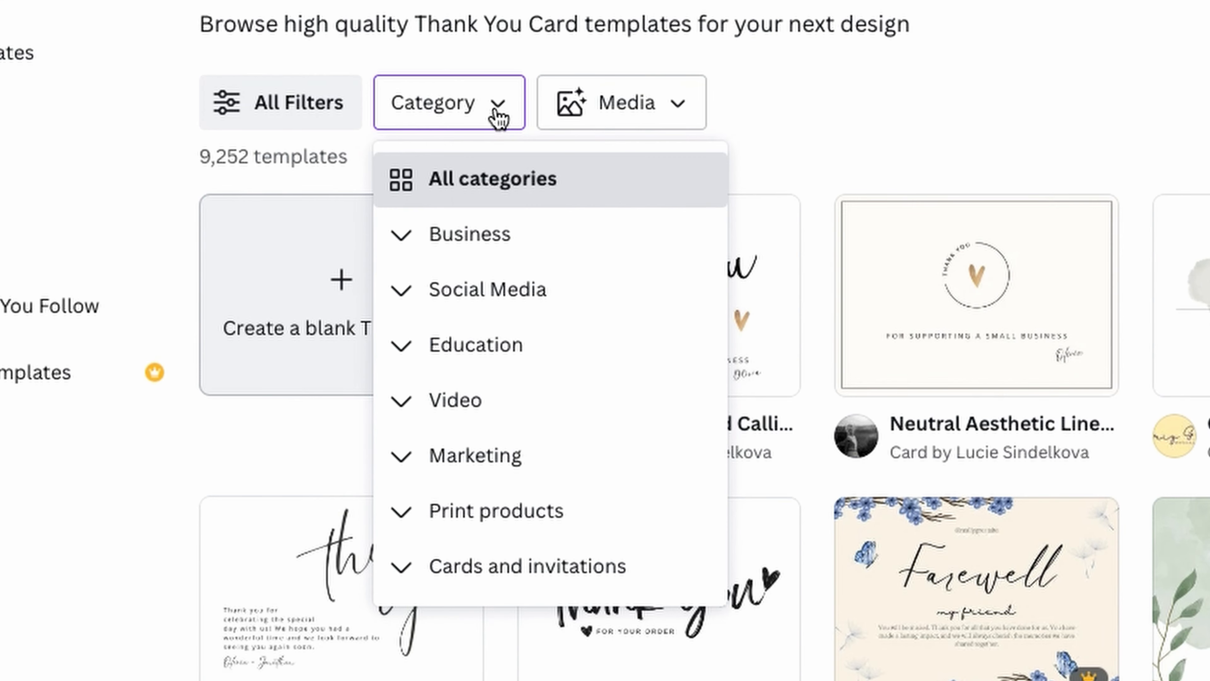
pyautogui.click(522, 289)
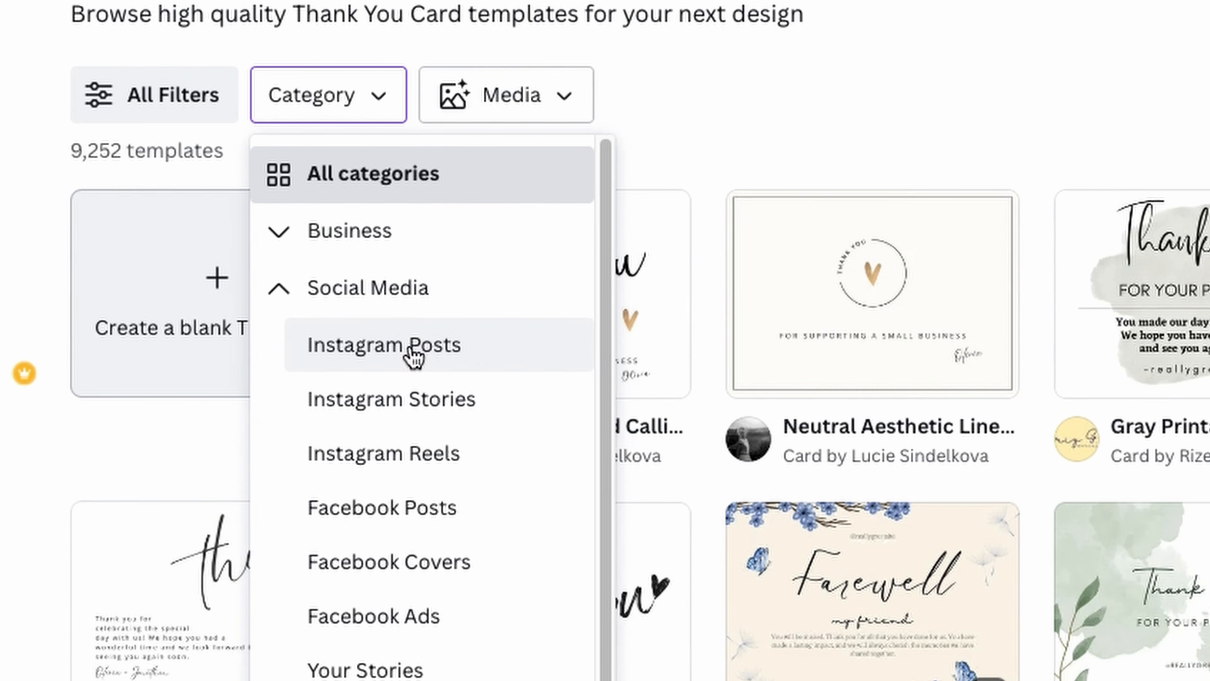
pyautogui.click(414, 355)
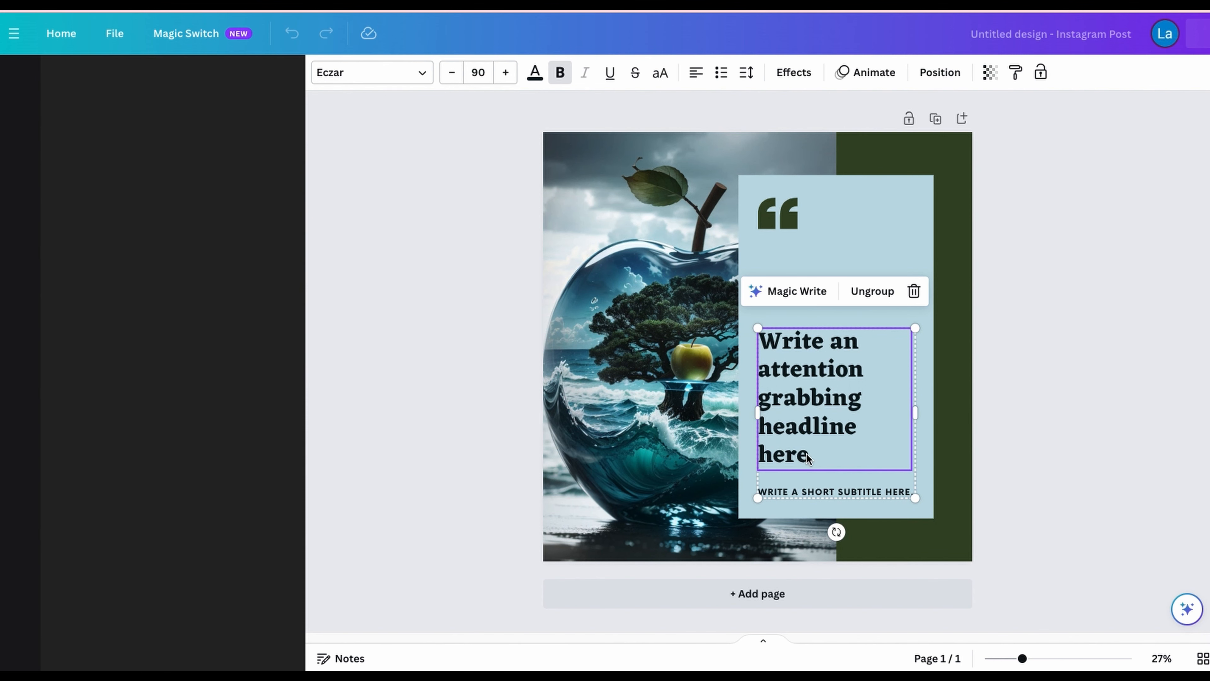
# Step: Replace the headline in the glass apple Instagram post with "Thank You for 100k Followers"
pyautogui.click(808, 454)
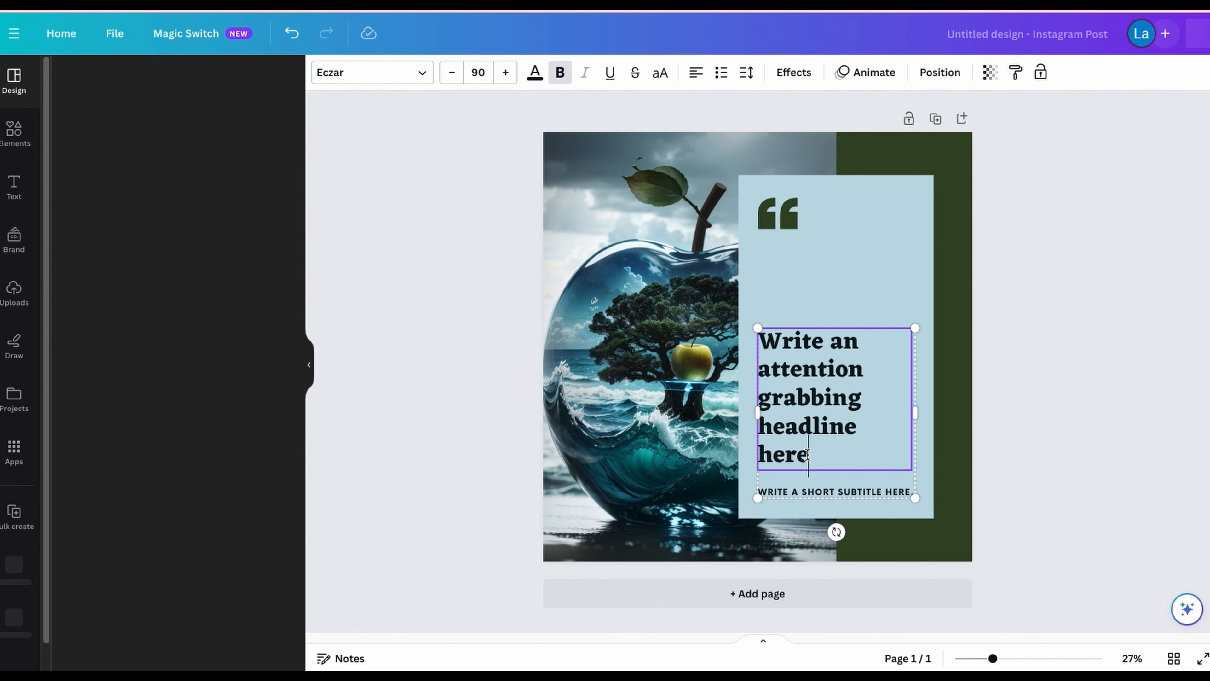
pyautogui.moveTo(807, 454); pyautogui.dragTo(761, 356)
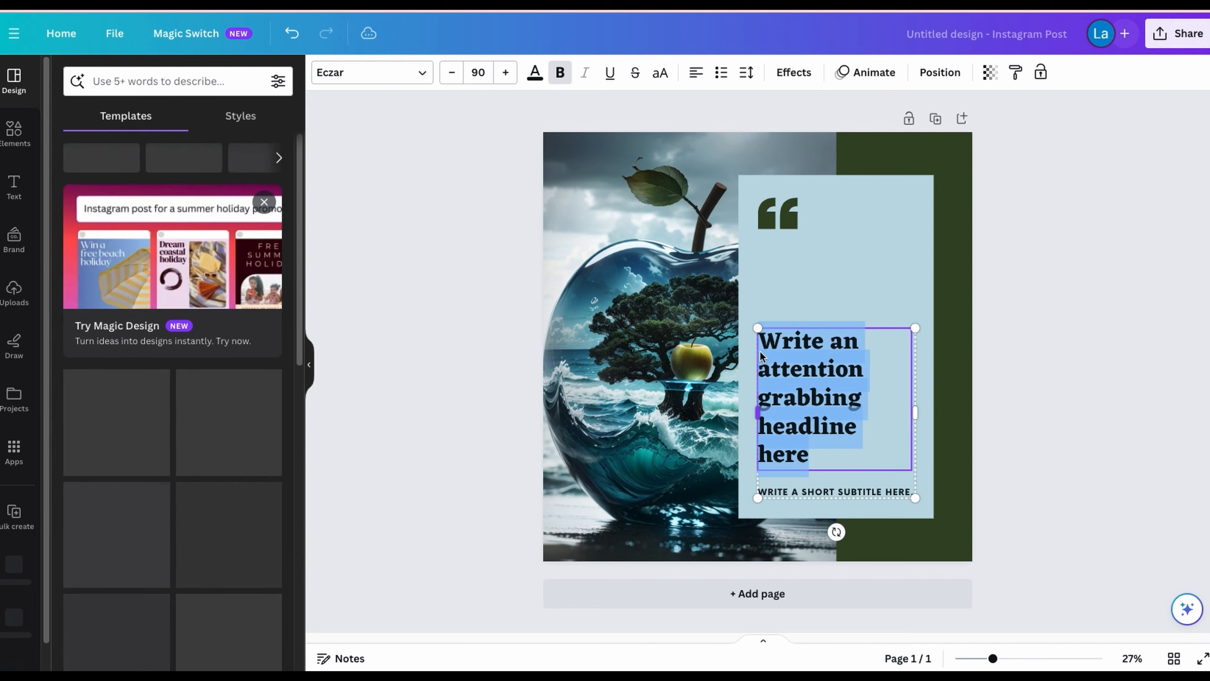
pyautogui.write('Thank You for 100')
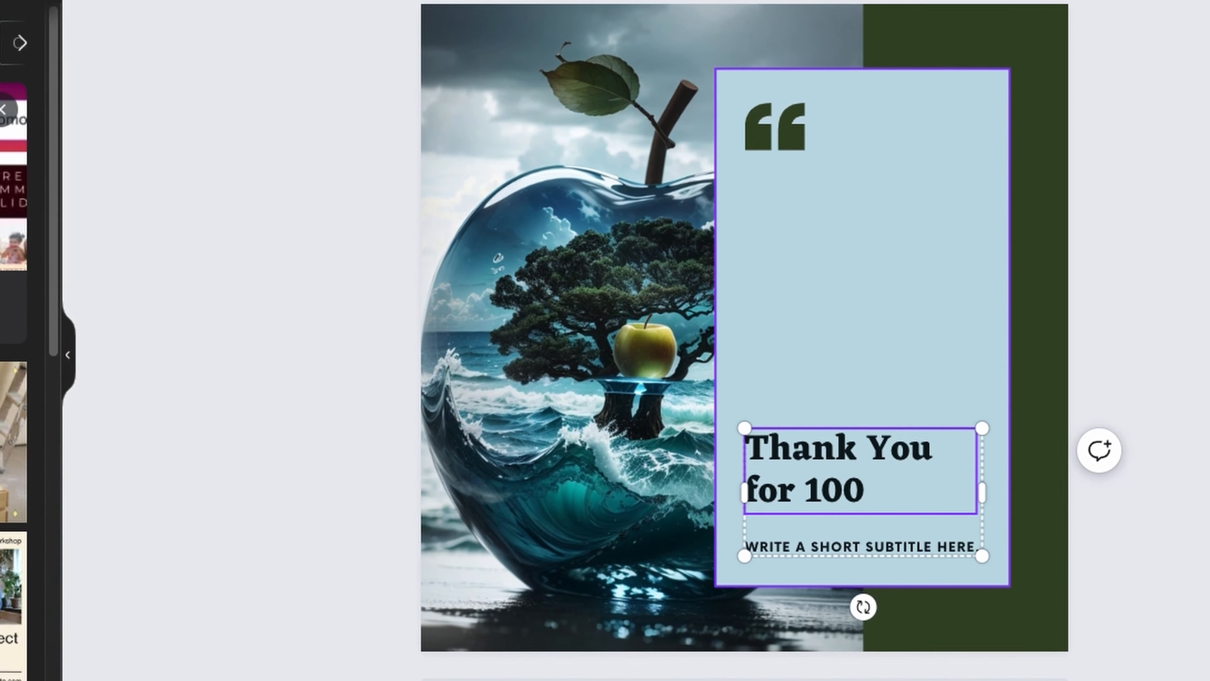
pyautogui.write('k Followers')
# Step: Change the subtitle below the headline to "TO MY FAVOURITE FANS" and open the design's sharing options
pyautogui.doubleClick(862, 546)
pyautogui.write('TO')
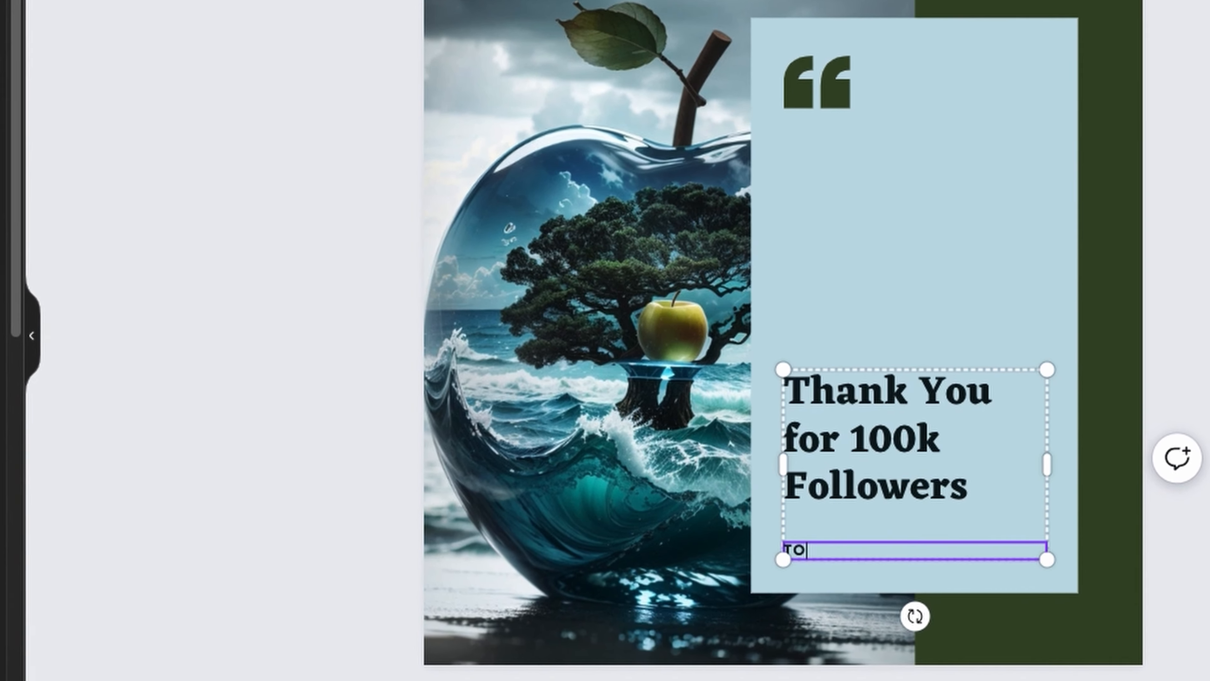
pyautogui.write(' MY FAVOURITE FANS')
pyautogui.click(1180, 32)
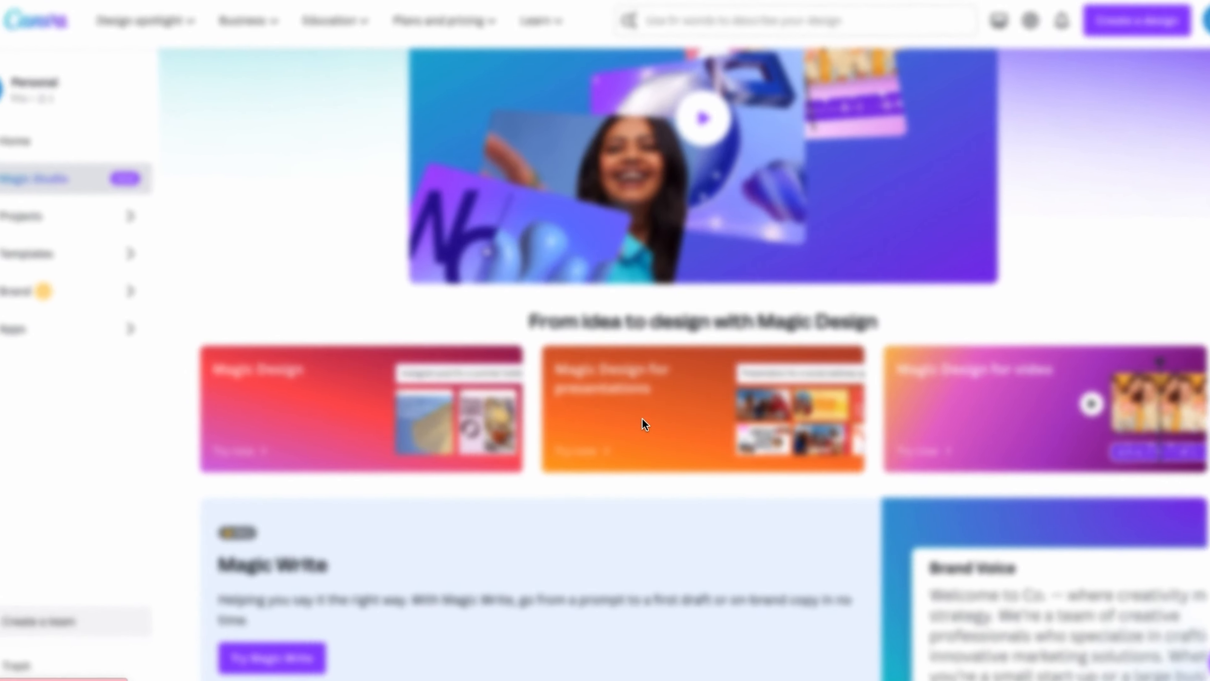
# Step: Start Magic Design for presentations from the Magic Studio page
pyautogui.click(590, 441)
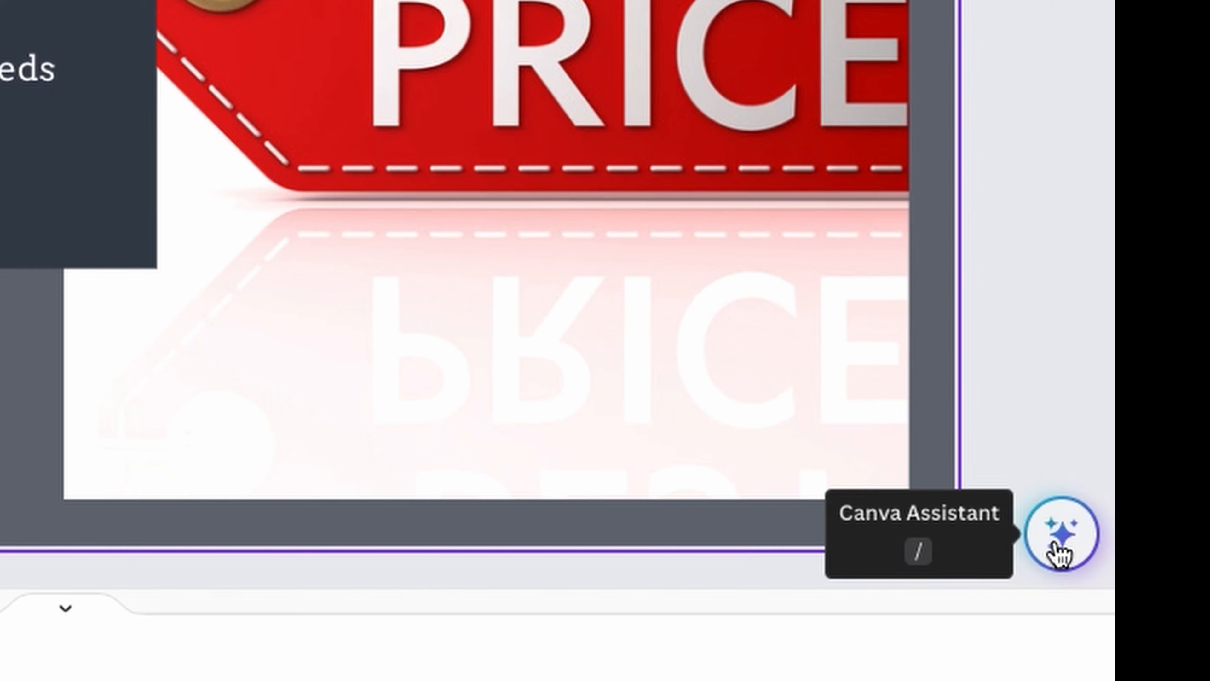
# Step: Open Magic Write on the presentation slide and prompt it for a sales pitch for the graphic design business
pyautogui.click(1057, 536)
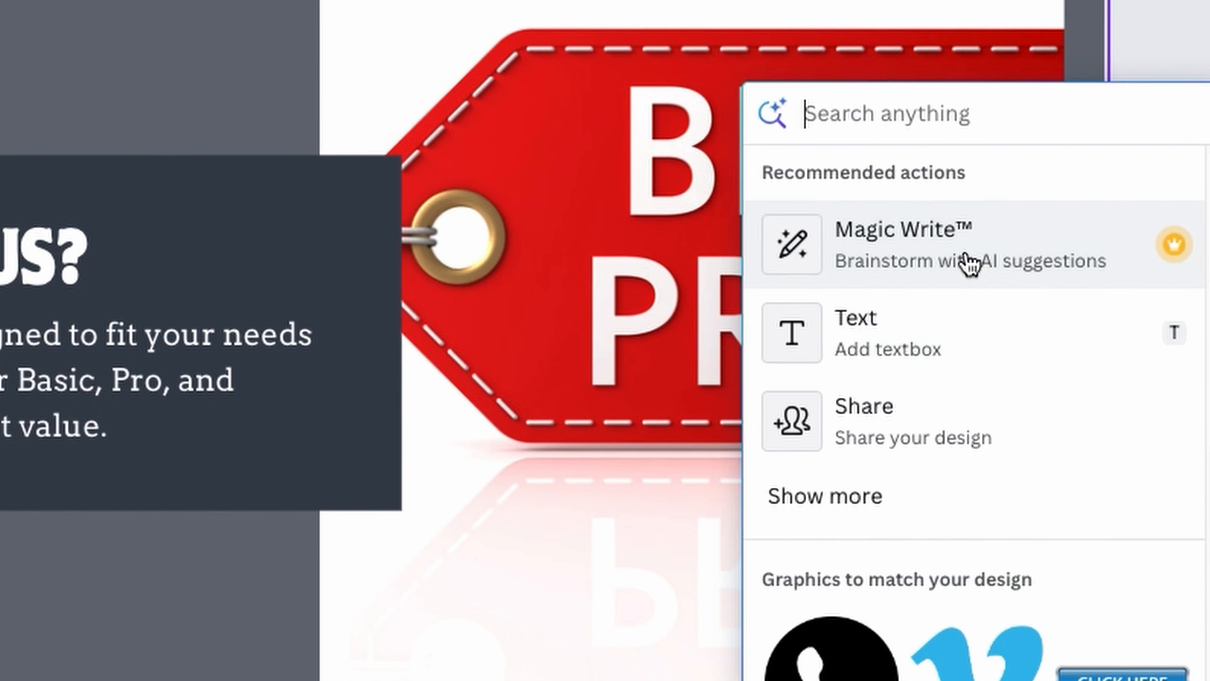
pyautogui.click(967, 262)
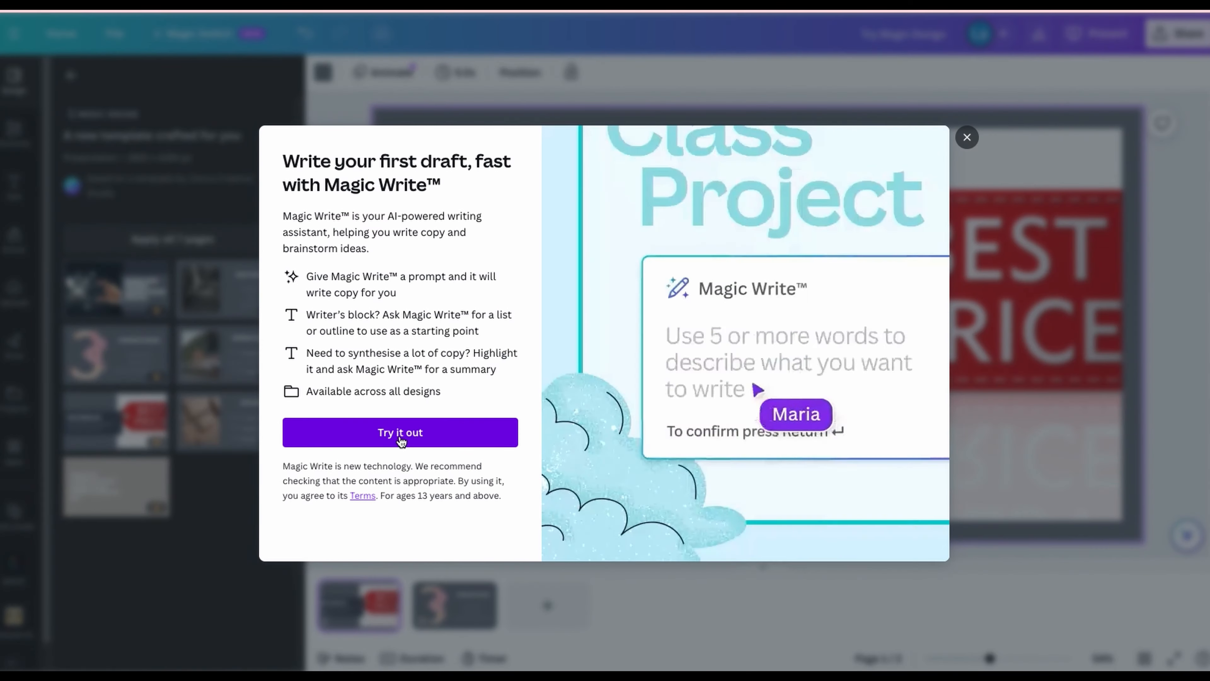
pyautogui.click(401, 432)
pyautogui.write('sales pitch to my graphic design bu')
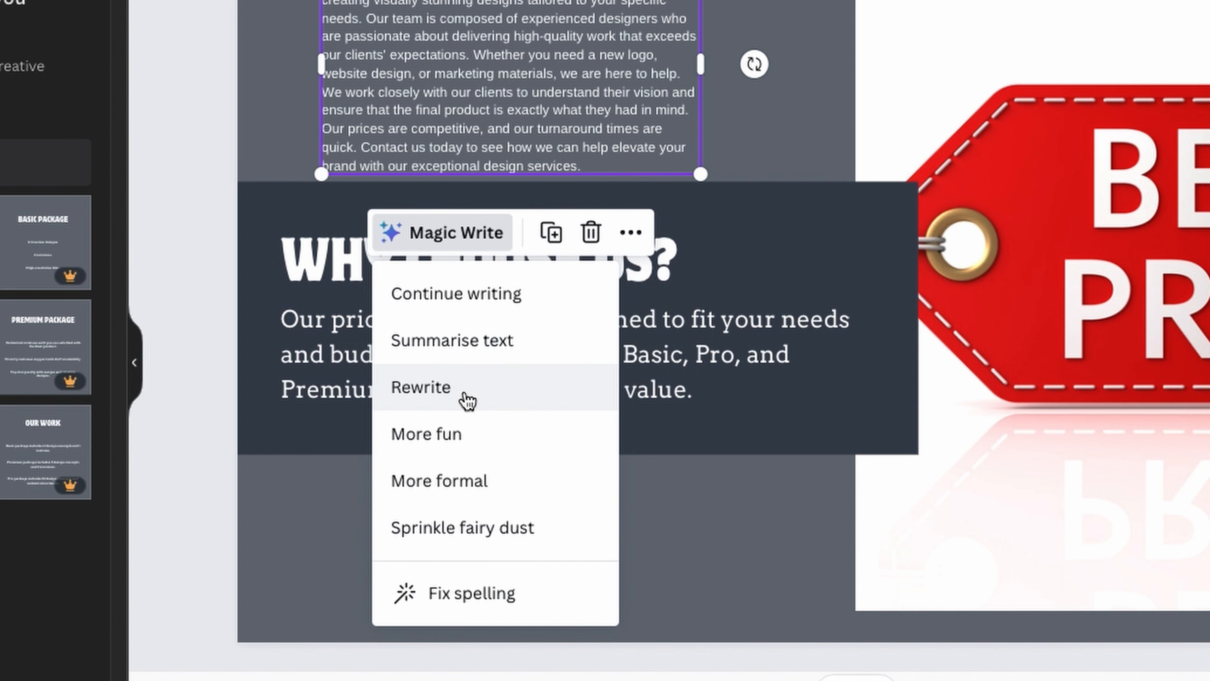
# Step: Rewrite the generated sales pitch text with Magic Write's Sprinkle fairy dust option
pyautogui.click(481, 540)
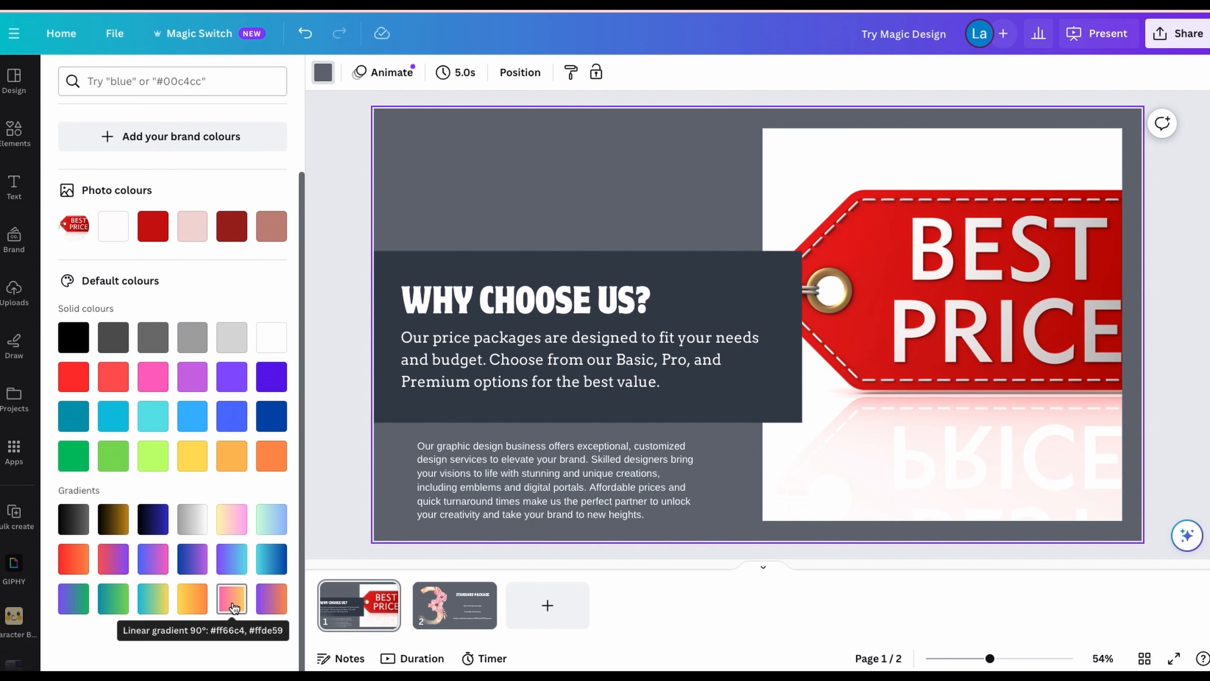
pyautogui.click(233, 597)
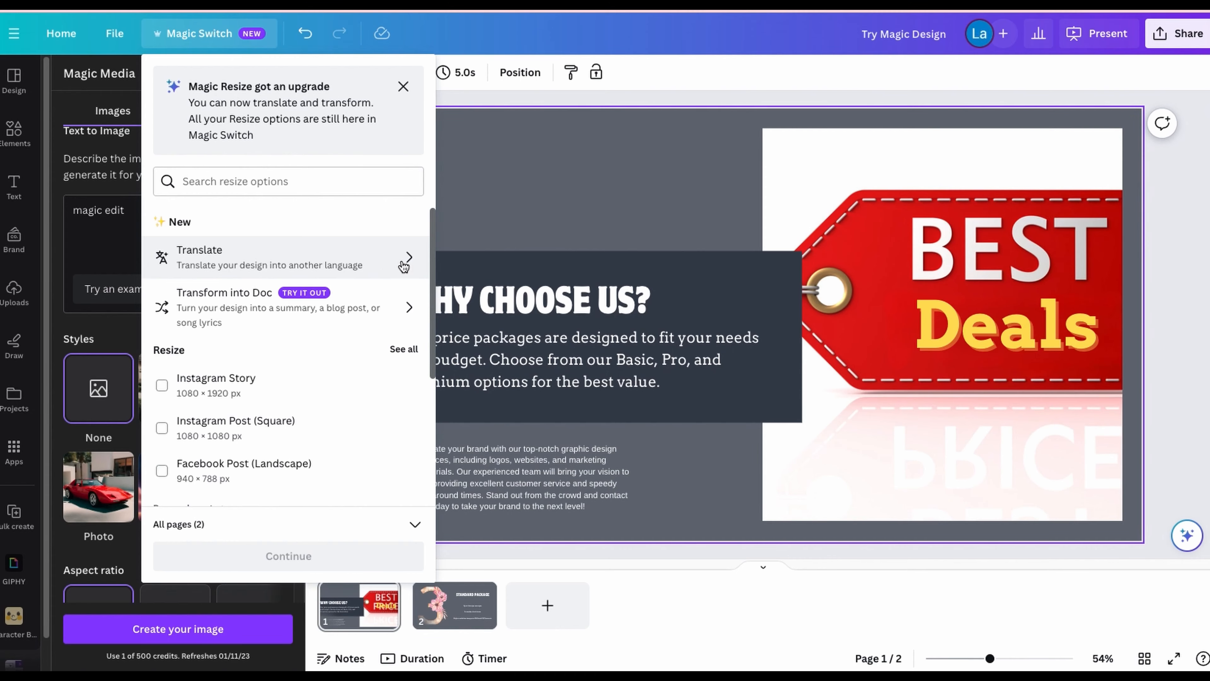
# Step: Translate all pages of the presentation into Spanish with Magic Switch and review both translated pages
pyautogui.click(345, 260)
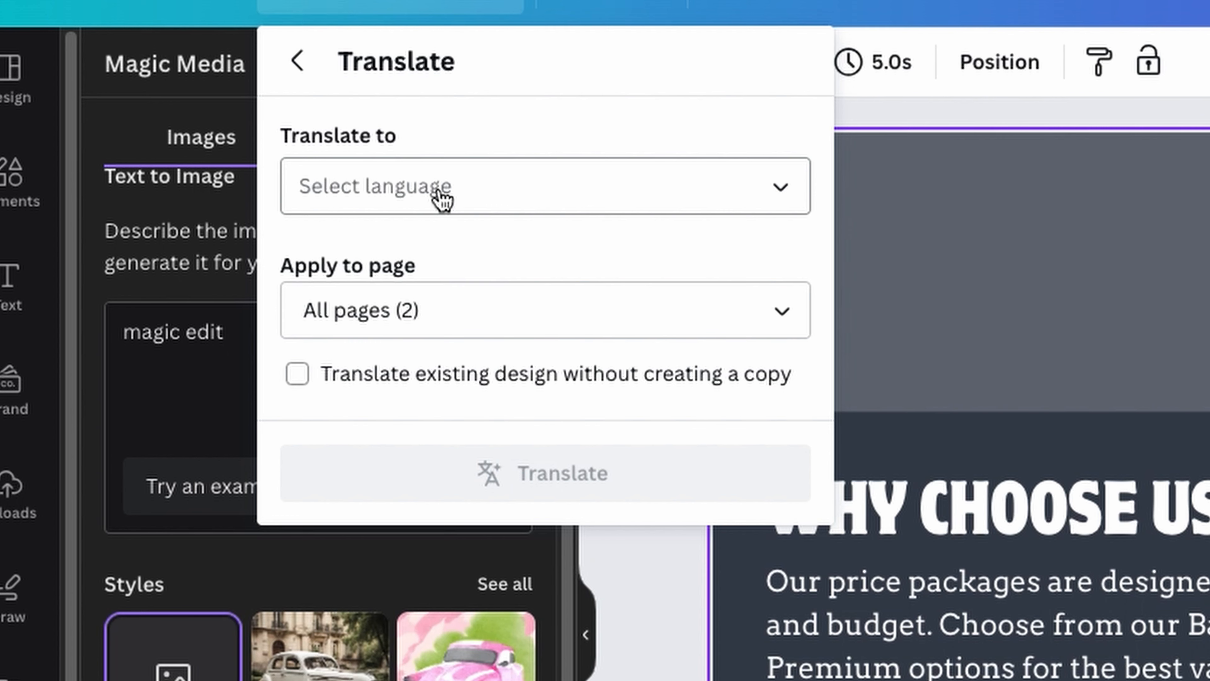
pyautogui.click(421, 195)
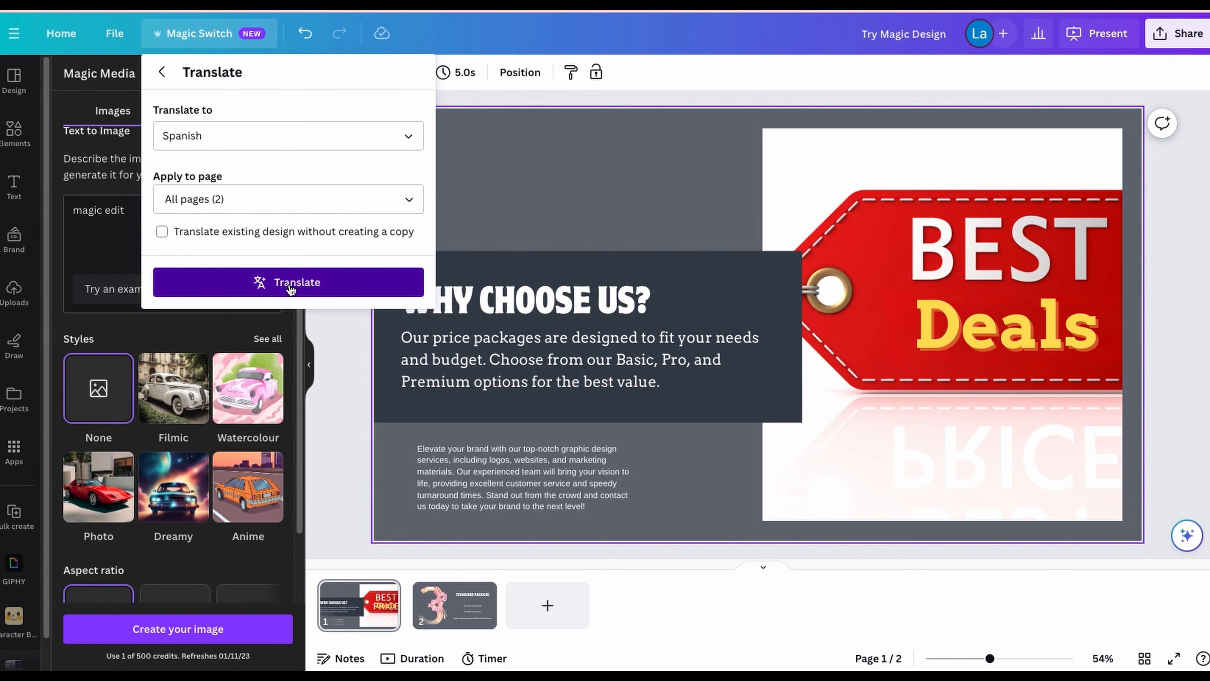
pyautogui.click(551, 540)
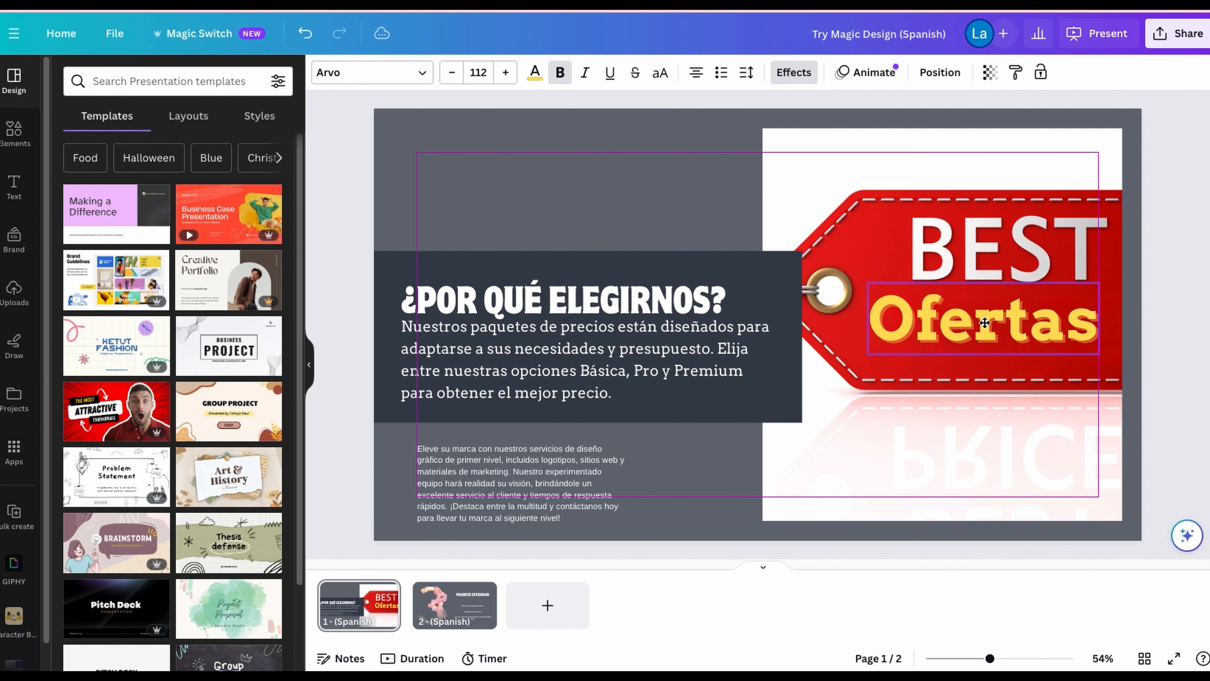
pyautogui.click(469, 591)
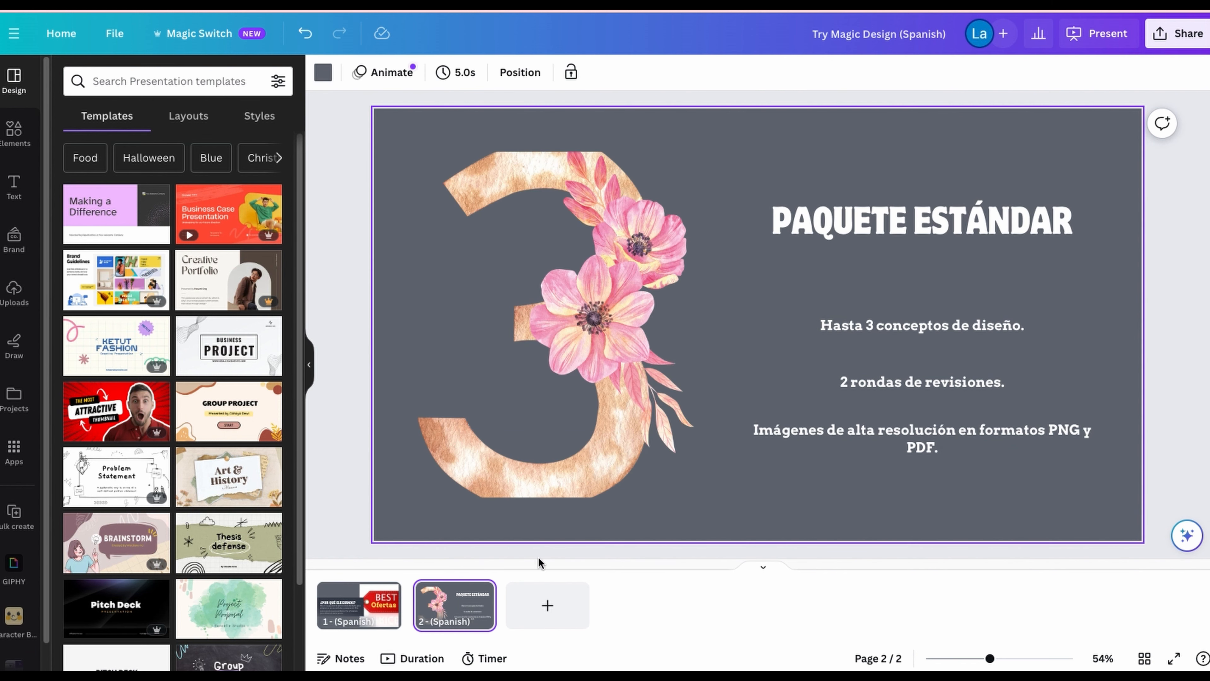
pyautogui.click(377, 591)
# Step: Transform the Spanish presentation into a Doc in the Blog post format and read through the generated text
pyautogui.click(217, 35)
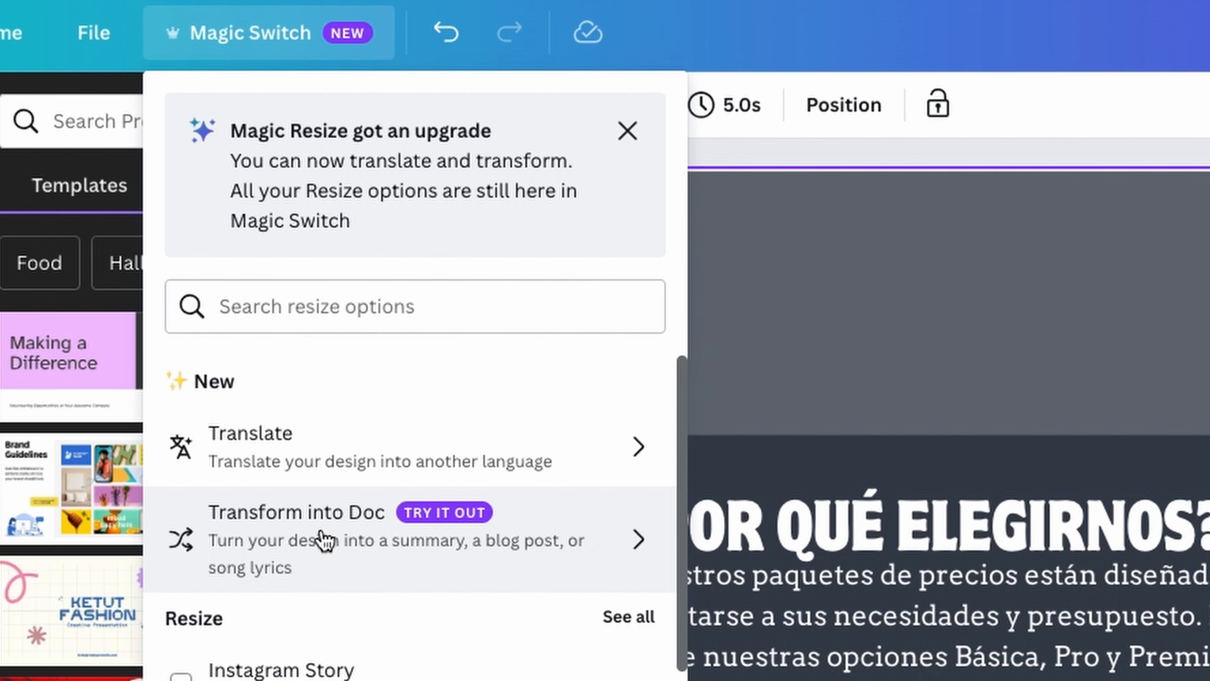
pyautogui.click(321, 534)
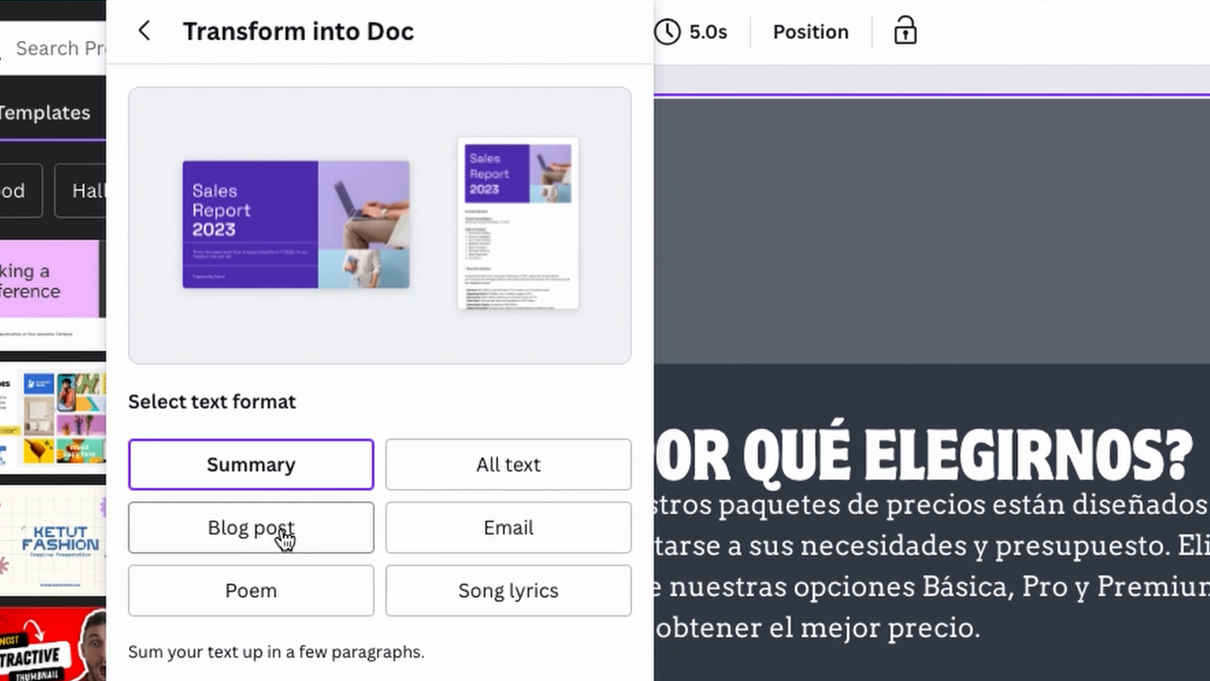
pyautogui.click(279, 533)
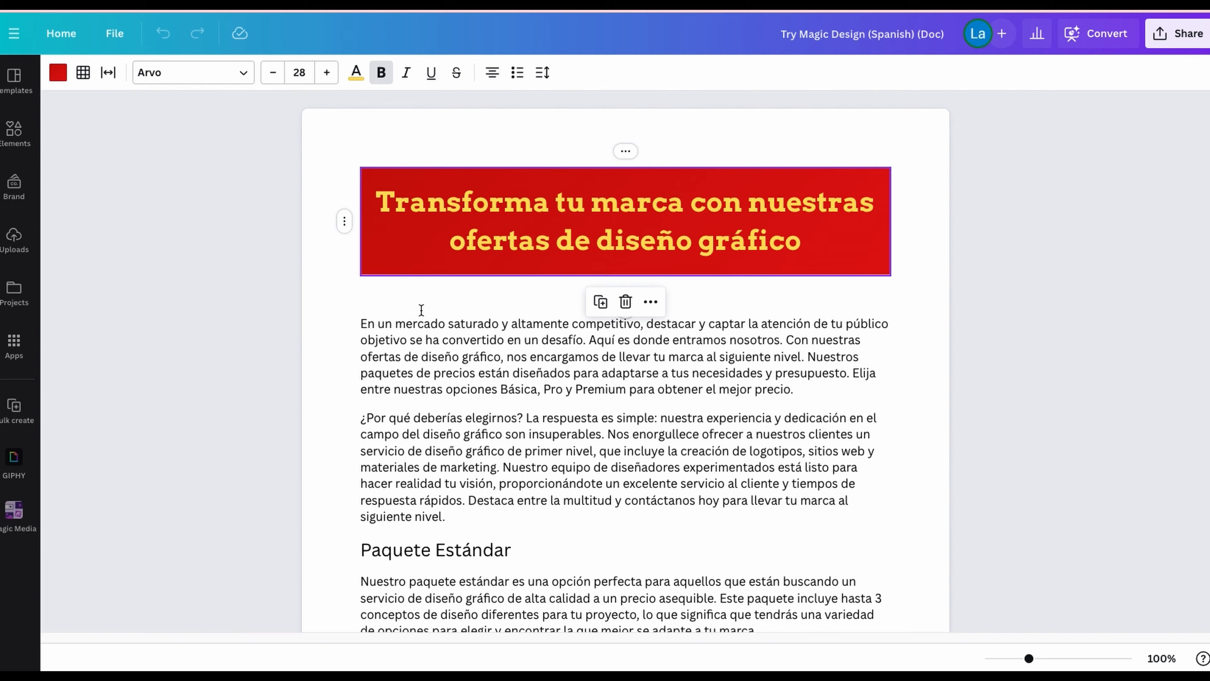
pyautogui.scroll(-5, 421, 310)
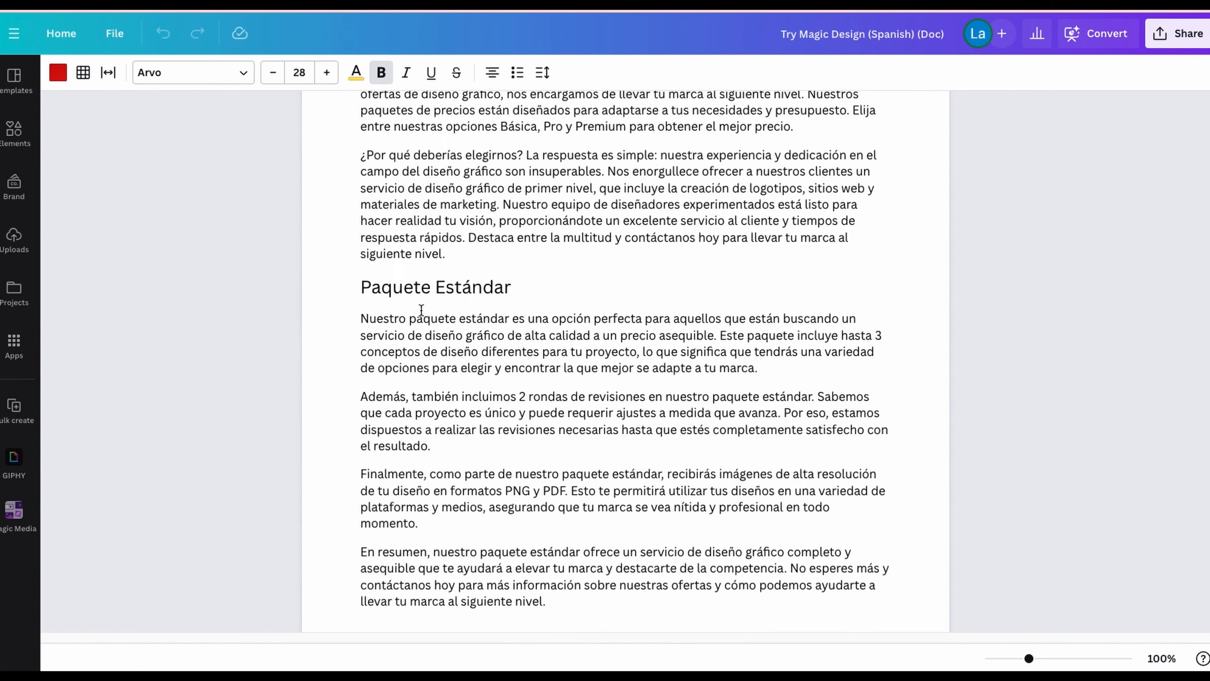
pyautogui.scroll(5, 421, 309)
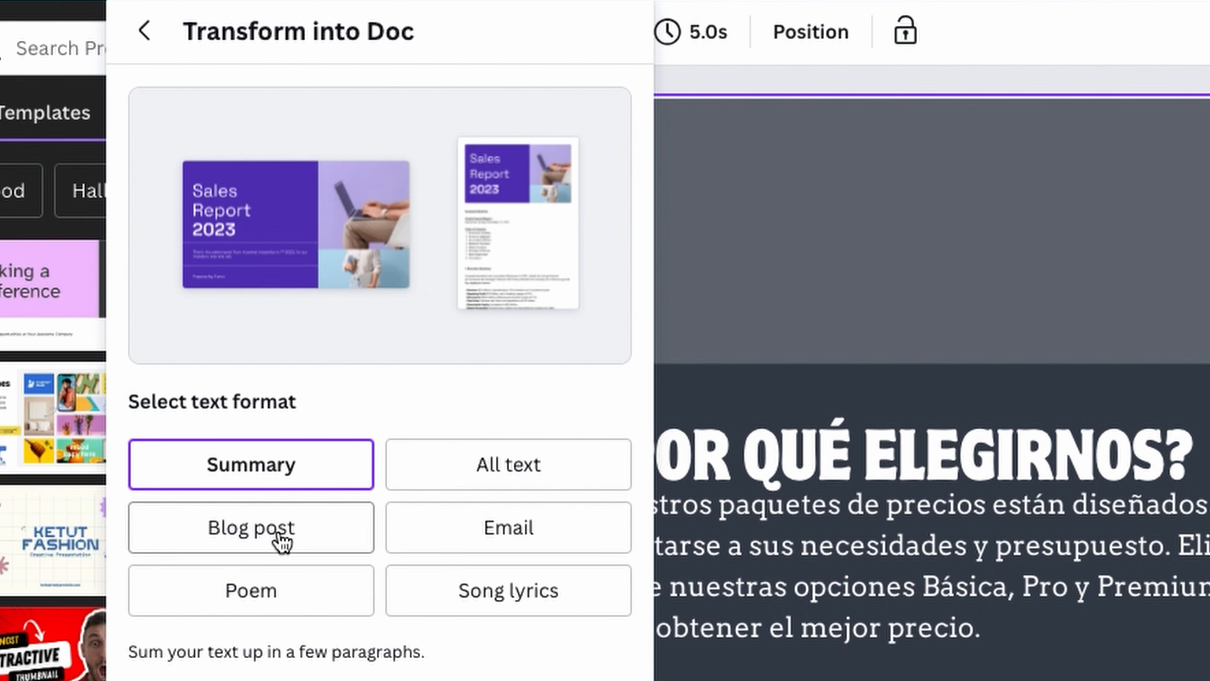
pyautogui.click(285, 538)
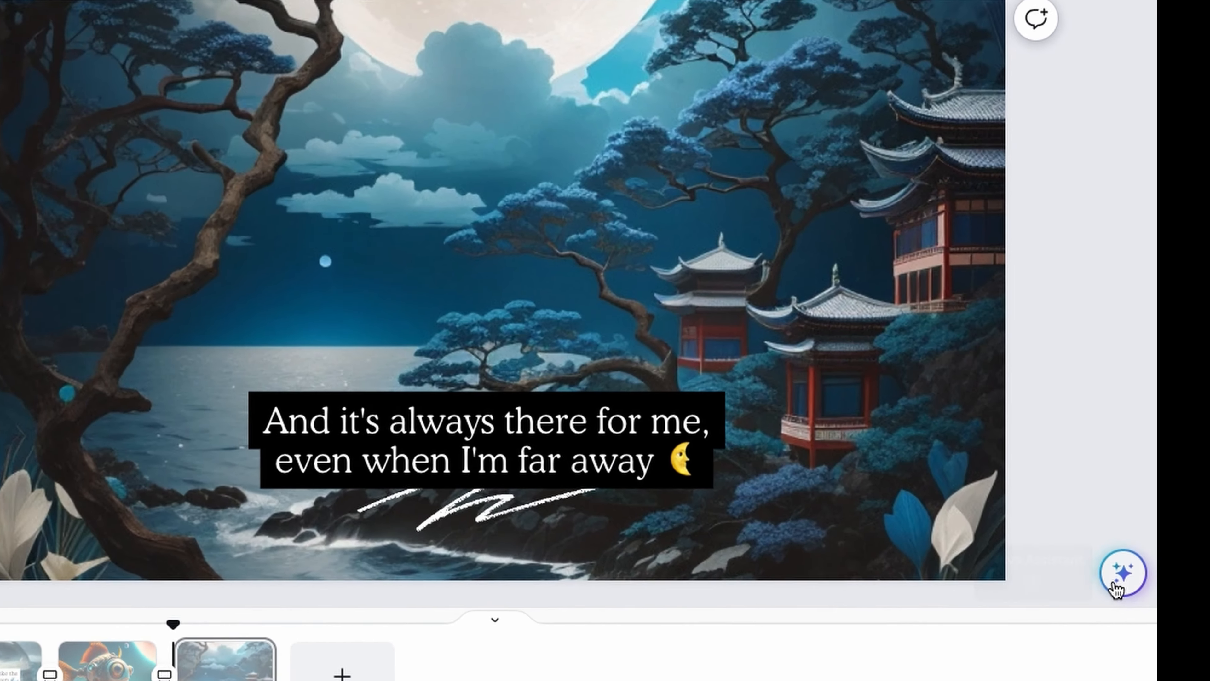
# Step: Turn on Beat Sync's Sync now option so the video's pages are timed to the music
pyautogui.click(1184, 495)
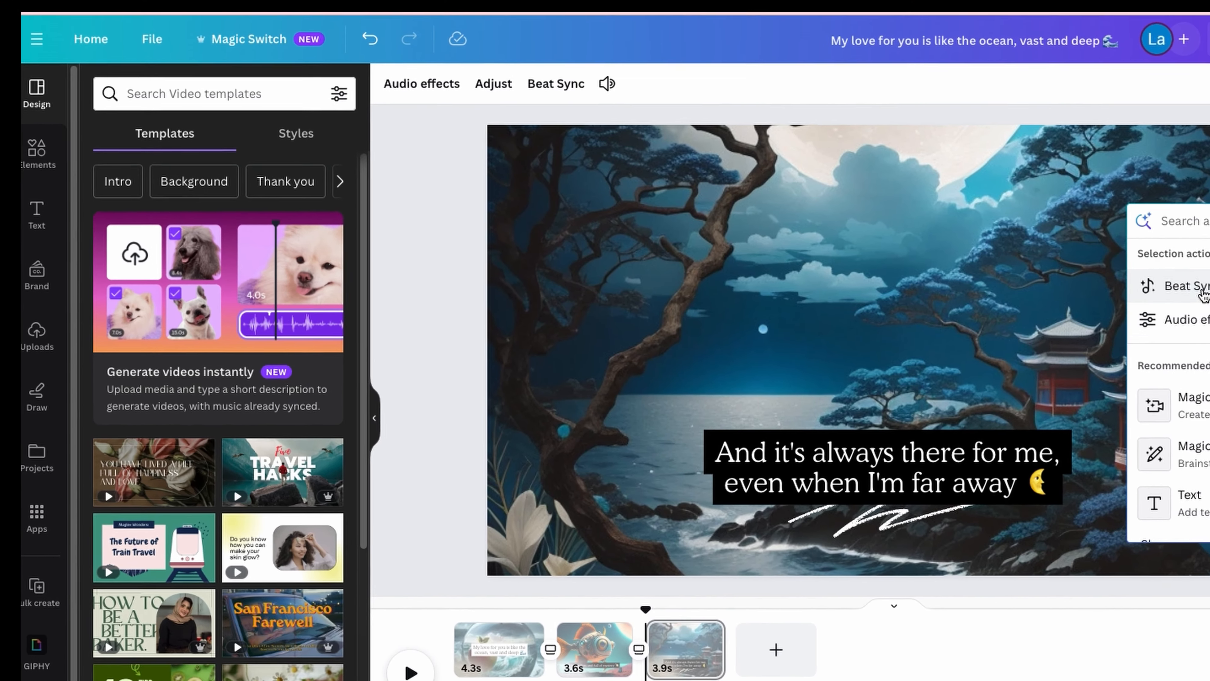
pyautogui.click(809, 182)
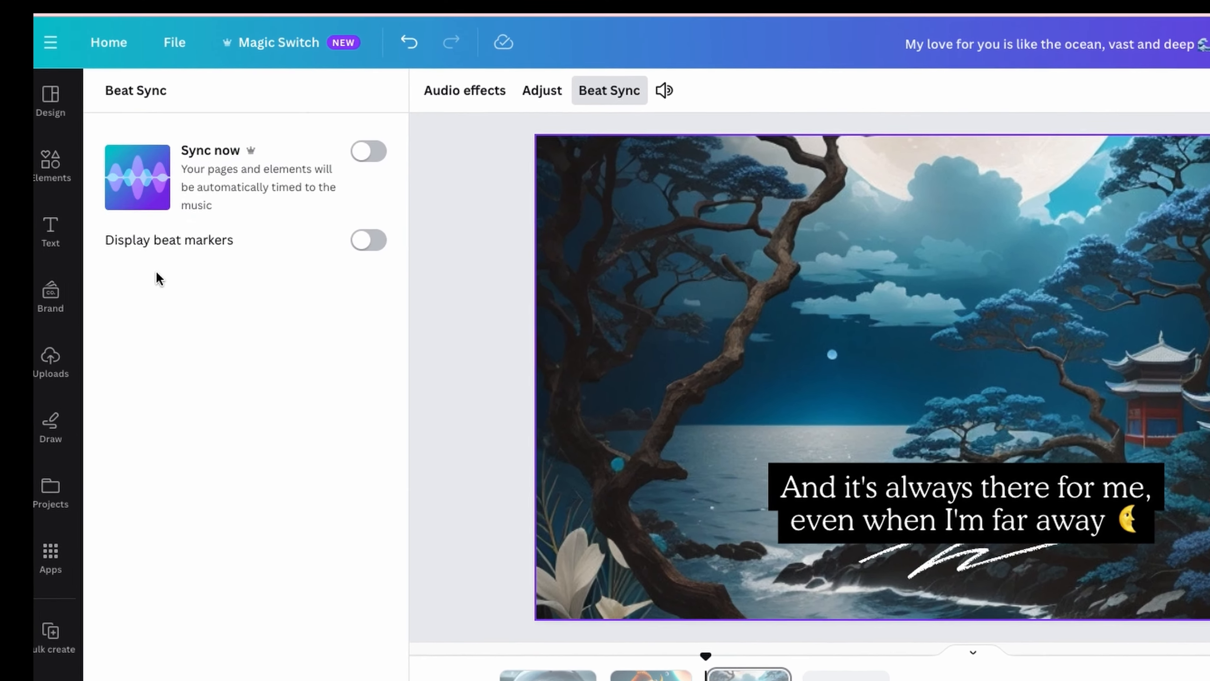
pyautogui.click(406, 163)
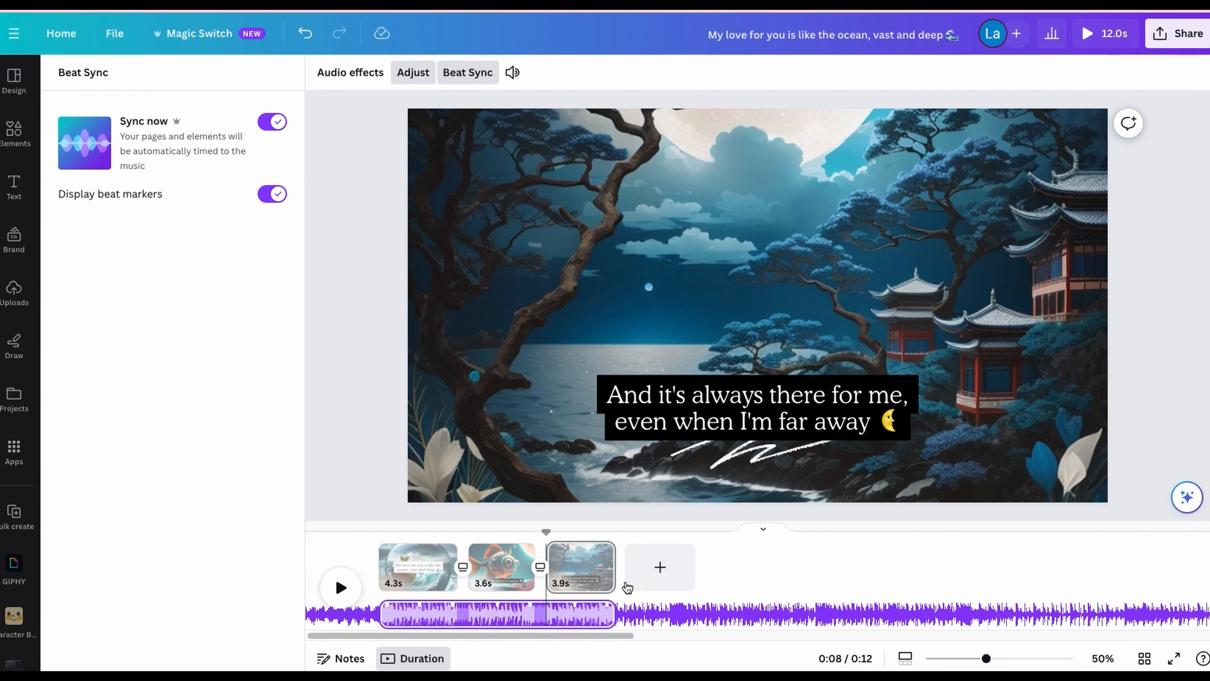
# Step: Select the moonlit scene's image on the video's third page and open the quick-action assistant
pyautogui.click(599, 553)
pyautogui.click(691, 362)
pyautogui.click(1187, 497)
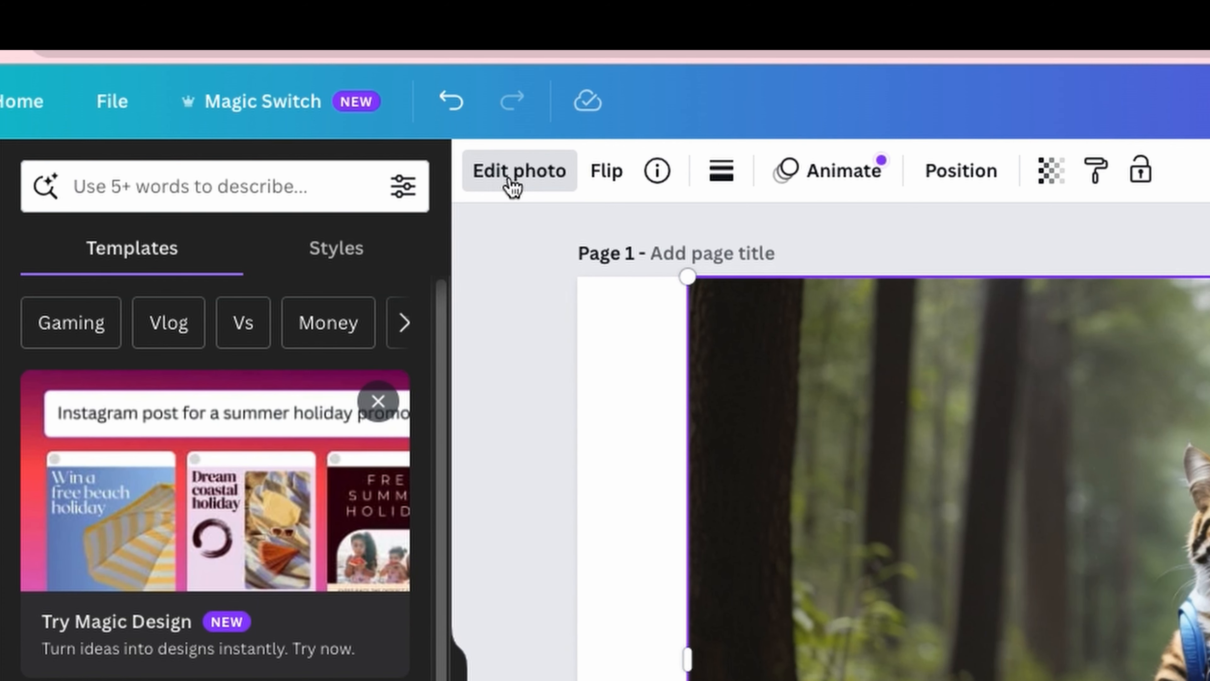
# Step: Separate the cat from the forest road photo with Magic Grab
pyautogui.click(513, 186)
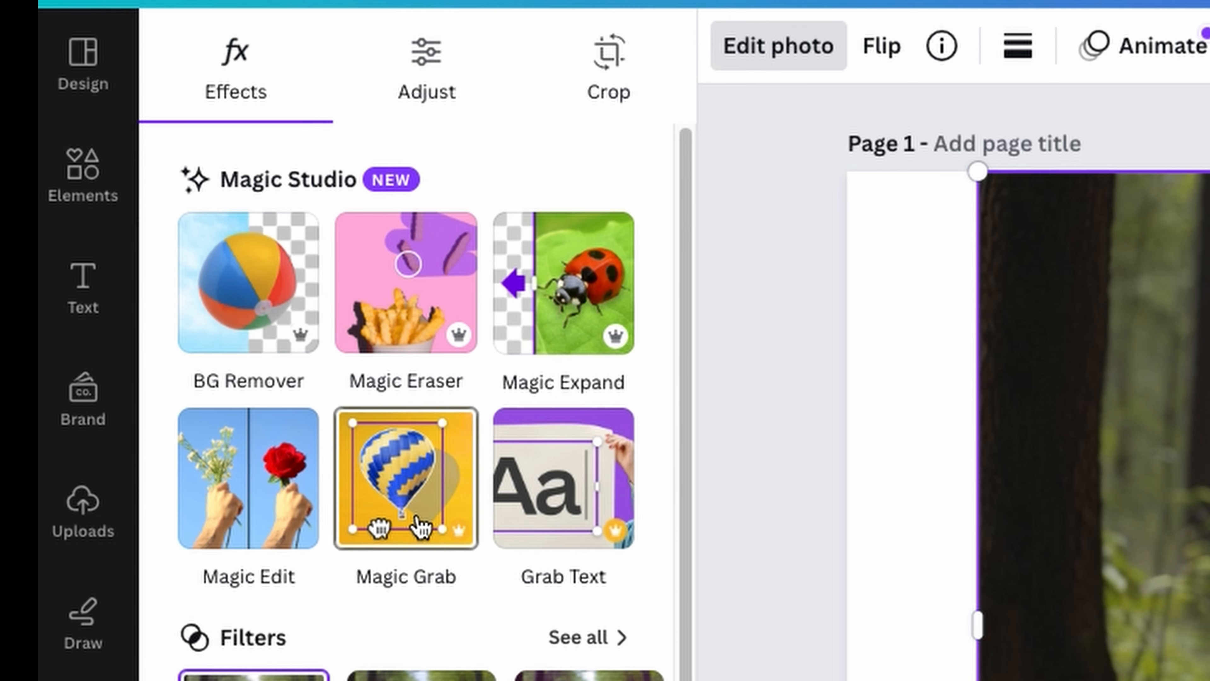
pyautogui.click(420, 524)
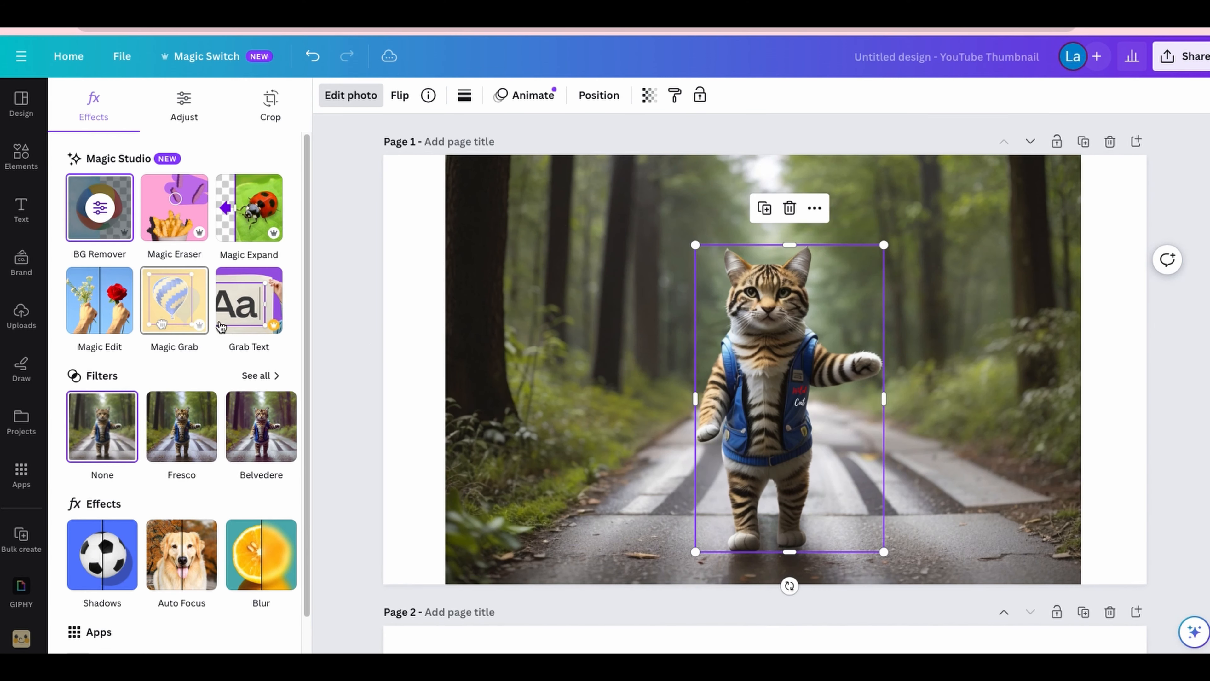
# Step: Shrink the separated cat and reposition it near the trees on the left side of the forest photo
pyautogui.moveTo(741, 403); pyautogui.dragTo(870, 340)
pyautogui.moveTo(1013, 182); pyautogui.dragTo(928, 321)
pyautogui.moveTo(877, 400); pyautogui.dragTo(503, 313)
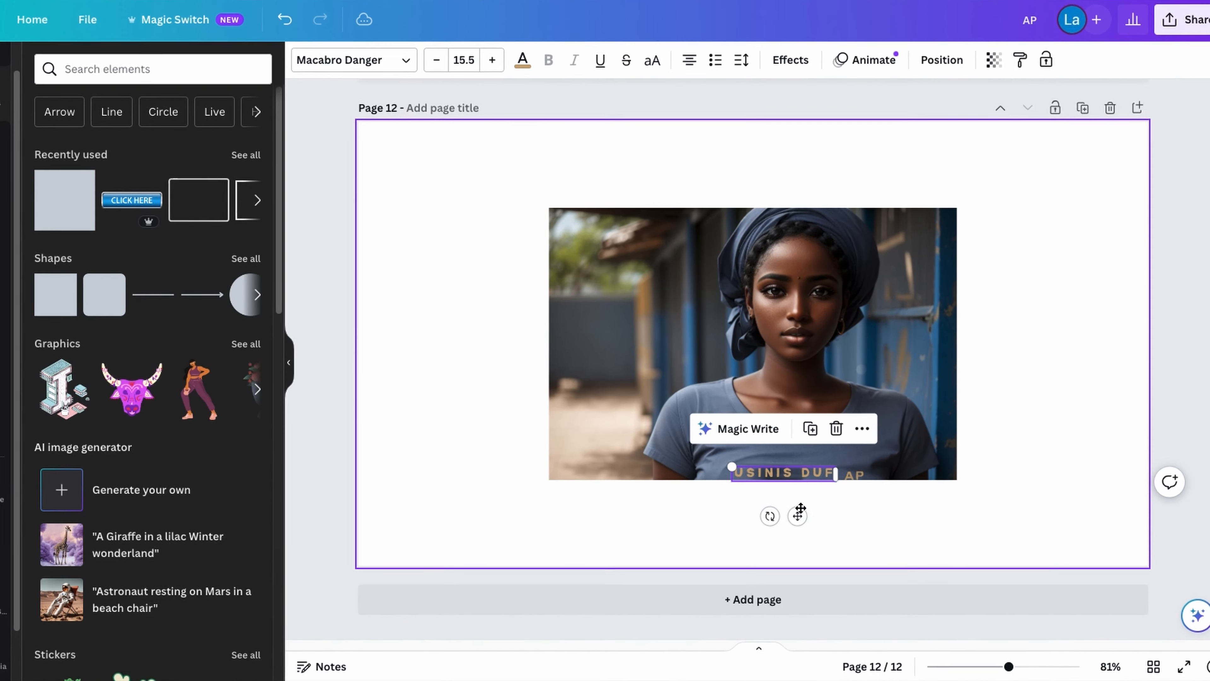
# Step: Move the grabbed texts "USINIS DUF" and "AP" higher on the woman's T-shirt and line them up
pyautogui.moveTo(790, 527); pyautogui.dragTo(772, 508)
pyautogui.click(850, 483)
pyautogui.moveTo(866, 530); pyautogui.dragTo(861, 510)
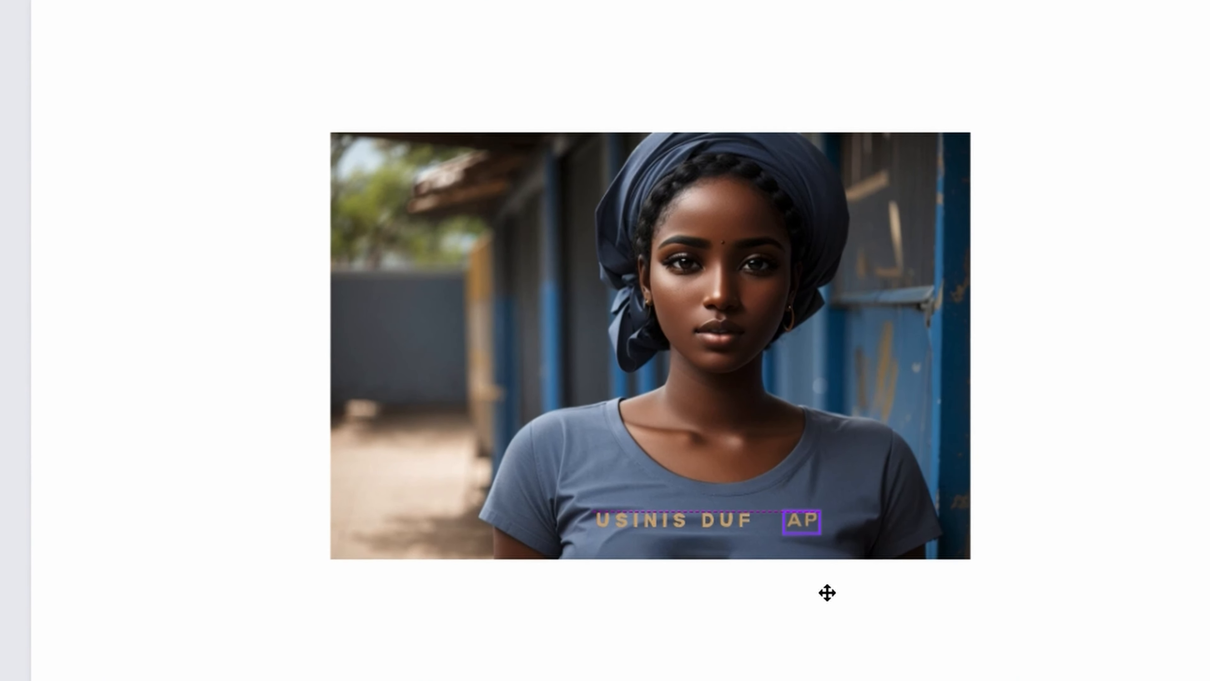
pyautogui.moveTo(827, 592); pyautogui.dragTo(832, 593)
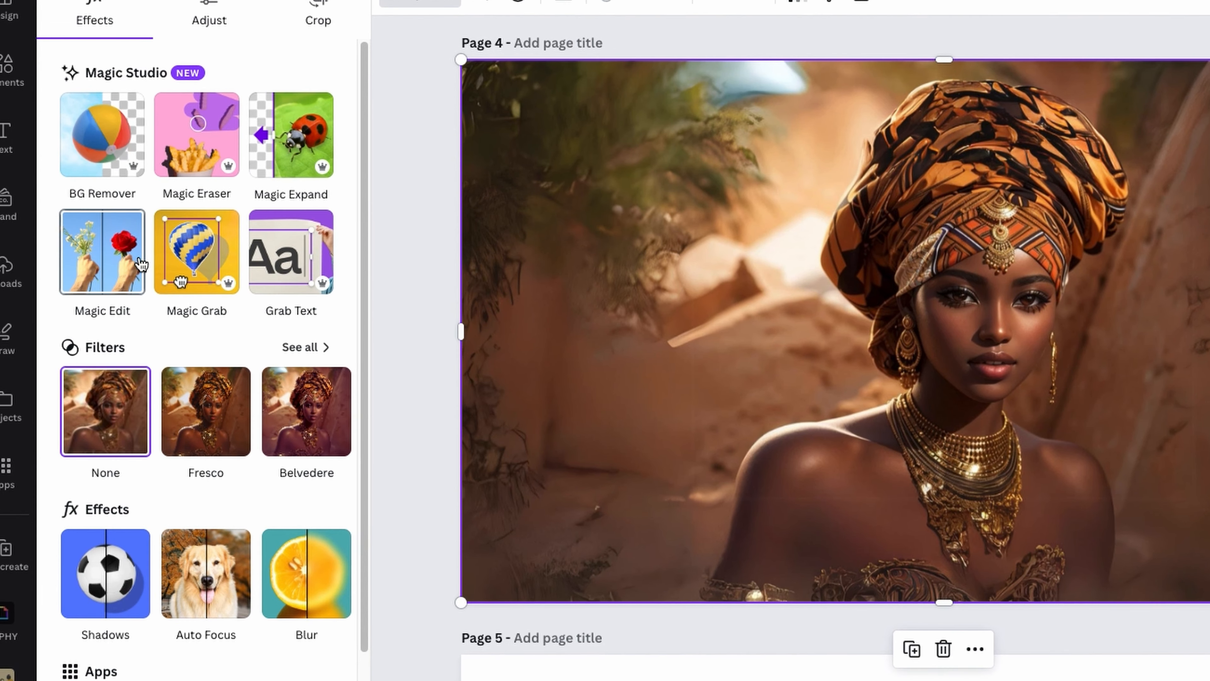
# Step: Brush over the woman's purple dress with Magic Edit and describe the replacement as "Christmas"
pyautogui.click(260, 500)
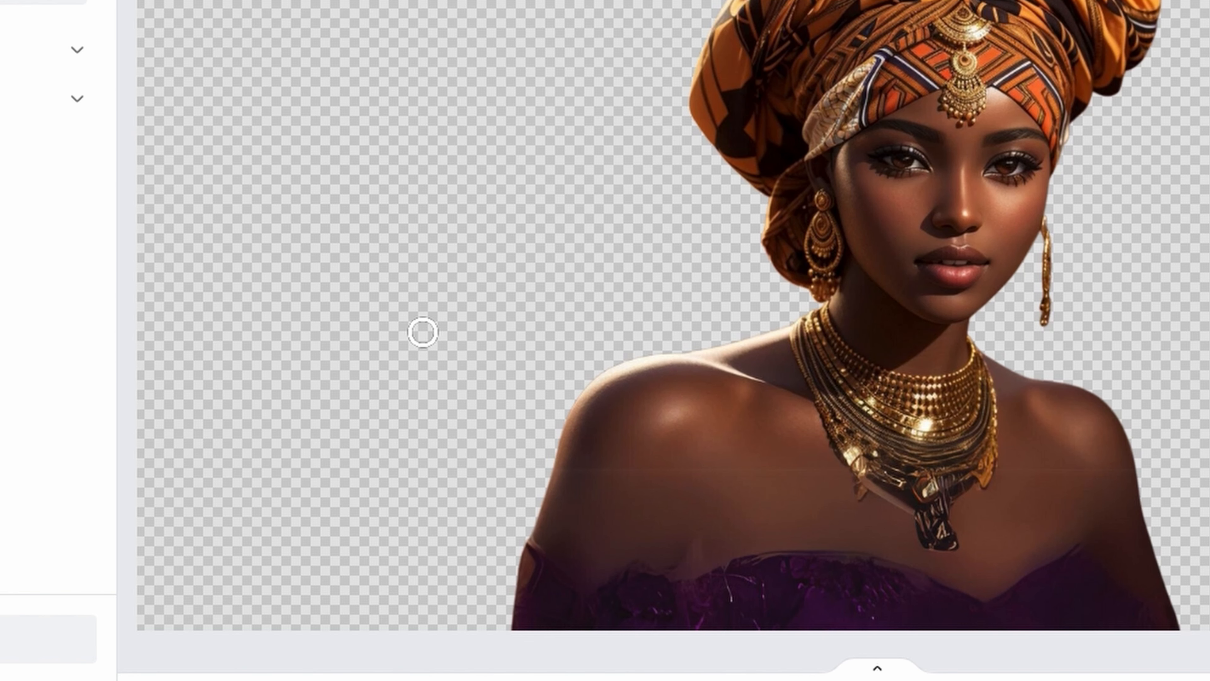
pyautogui.moveTo(576, 497); pyautogui.dragTo(553, 527)
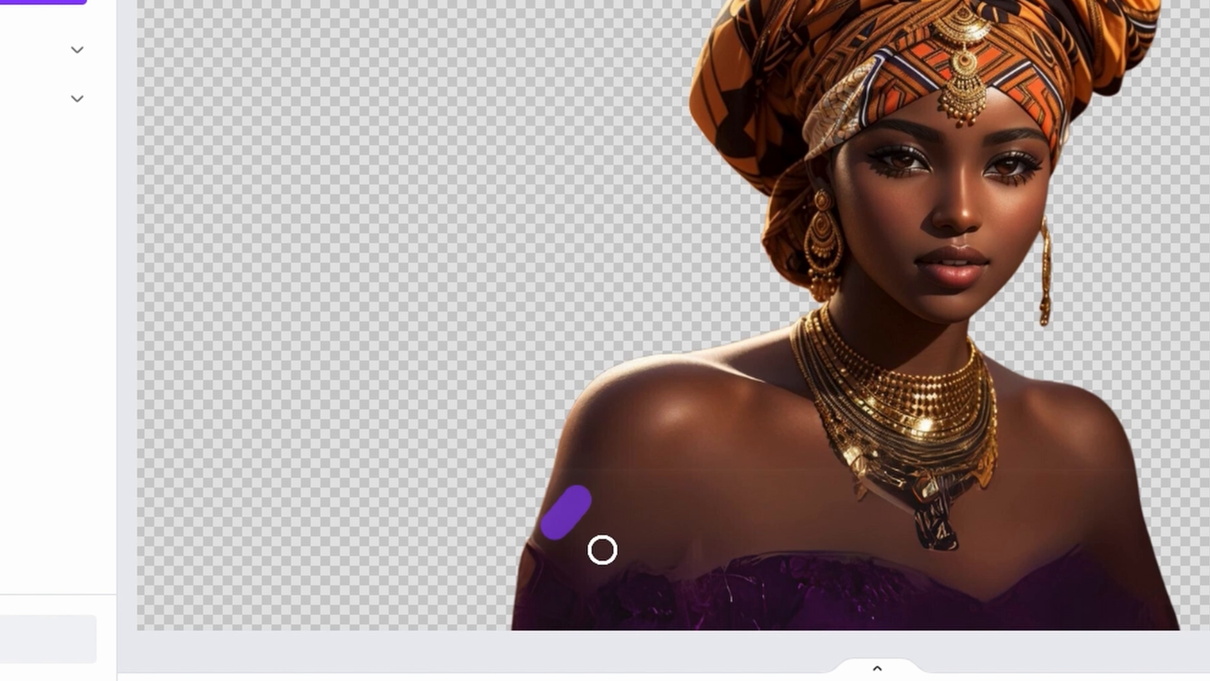
pyautogui.moveTo(557, 529)
pyautogui.mouseDown()
pyautogui.moveTo(535, 560)
pyautogui.moveTo(524, 624)
pyautogui.mouseUp()
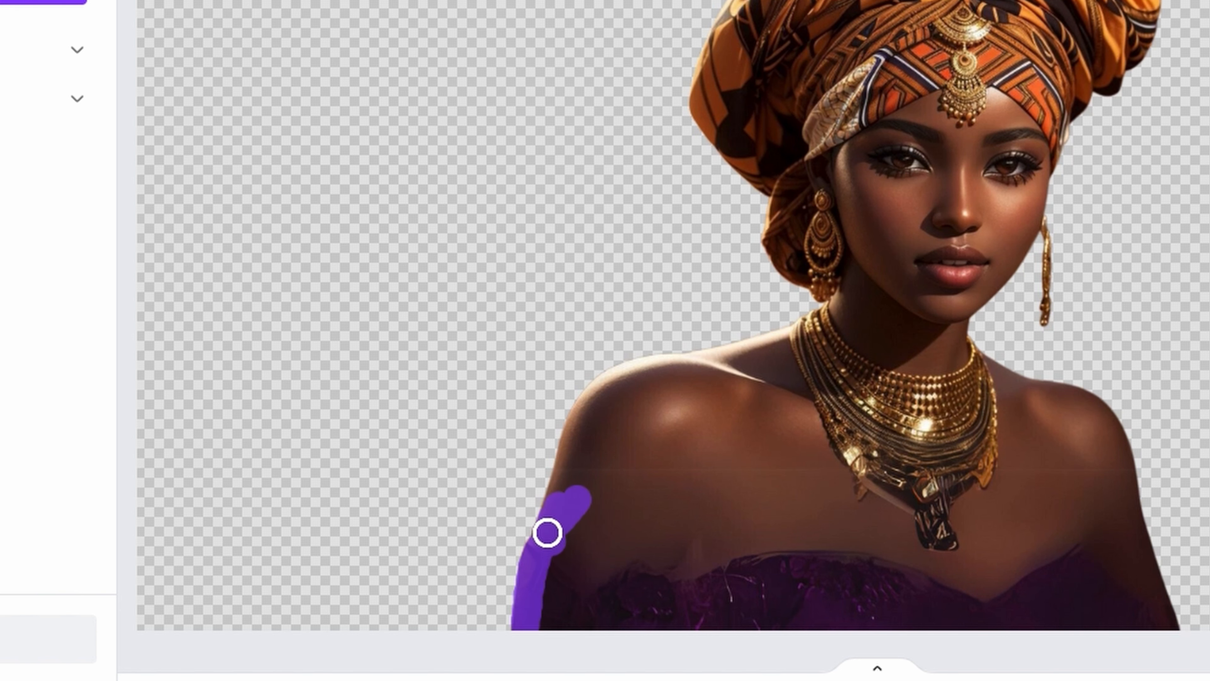
pyautogui.write('Christmas')
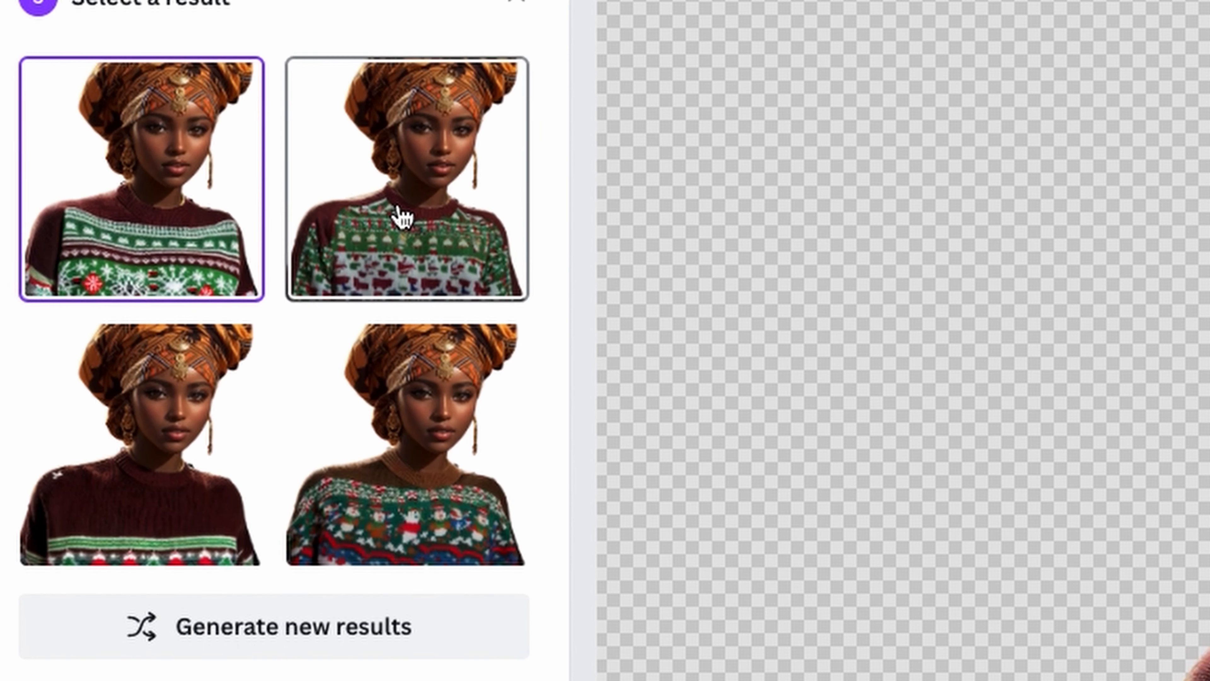
# Step: Preview the second, third and fourth generated Christmas sweater variations for the woman
pyautogui.click(240, 273)
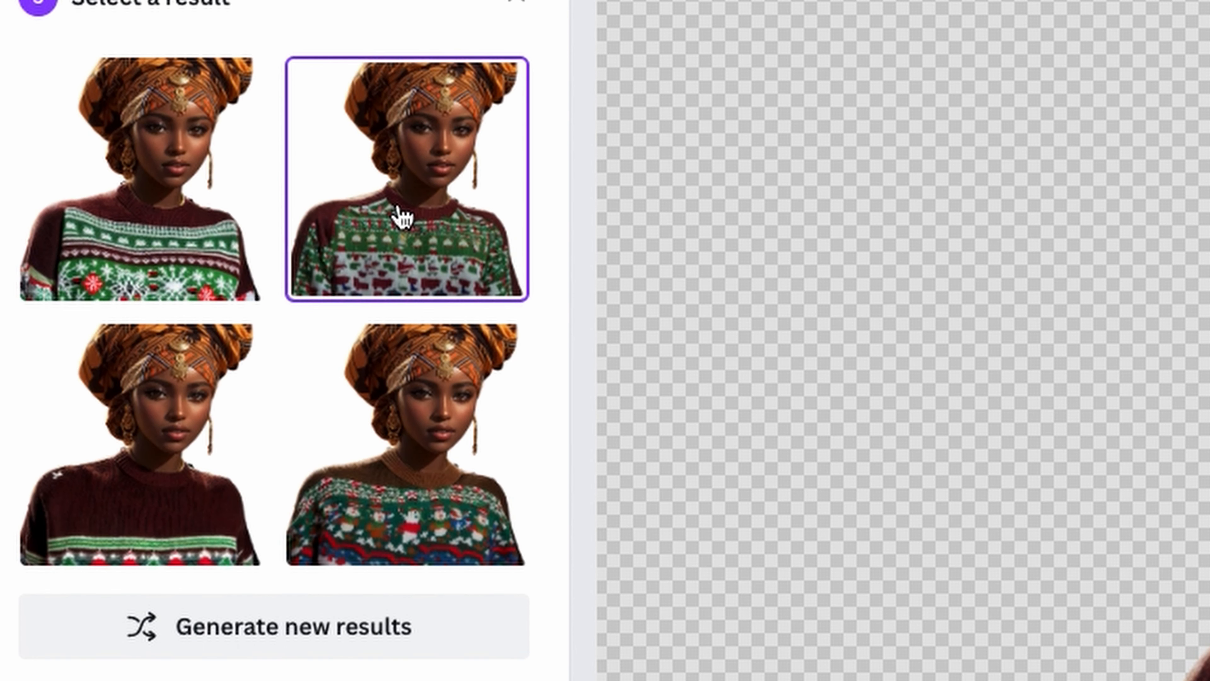
pyautogui.click(183, 406)
pyautogui.click(388, 429)
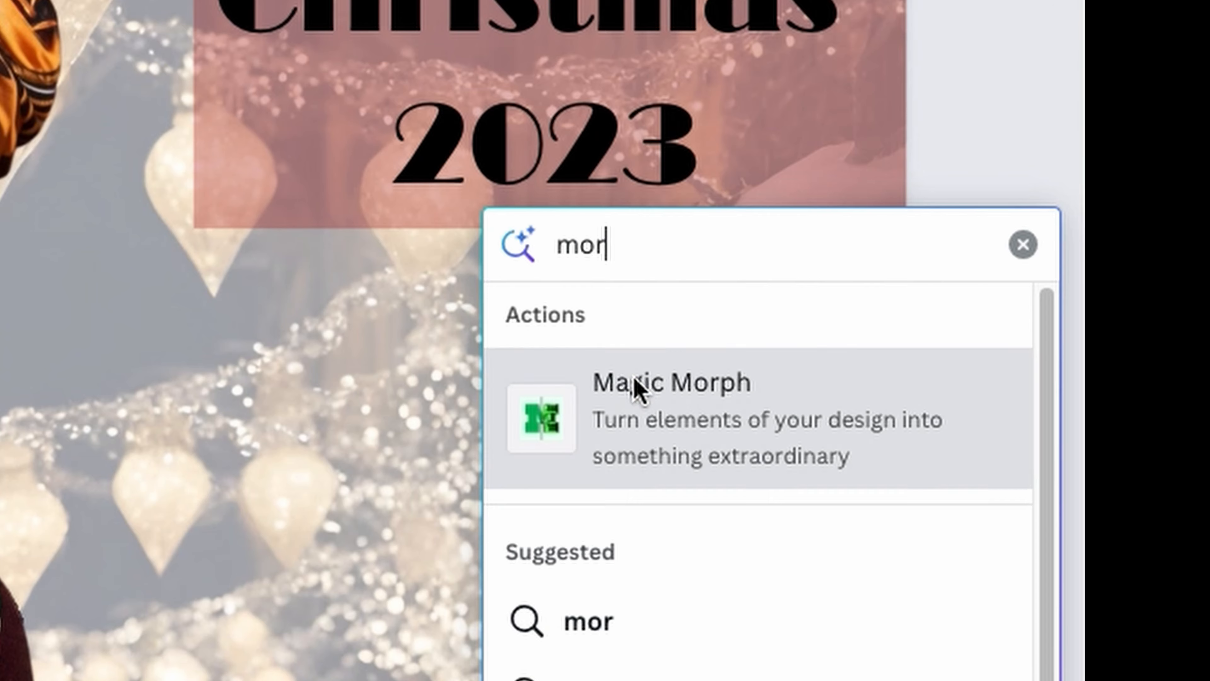
# Step: Morph the "Christmas 2023" title on page 8 with Magic Morph and place the gold-and-black version over the tinted rectangle instead of the original
pyautogui.click(1029, 361)
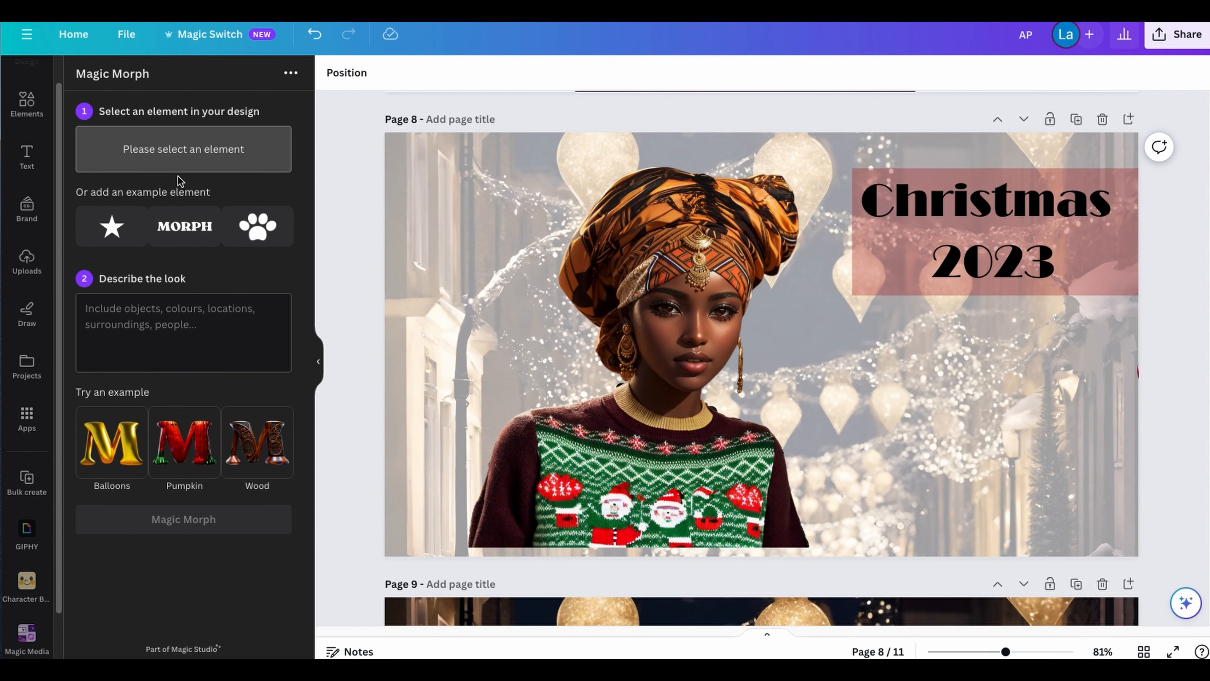
pyautogui.click(988, 238)
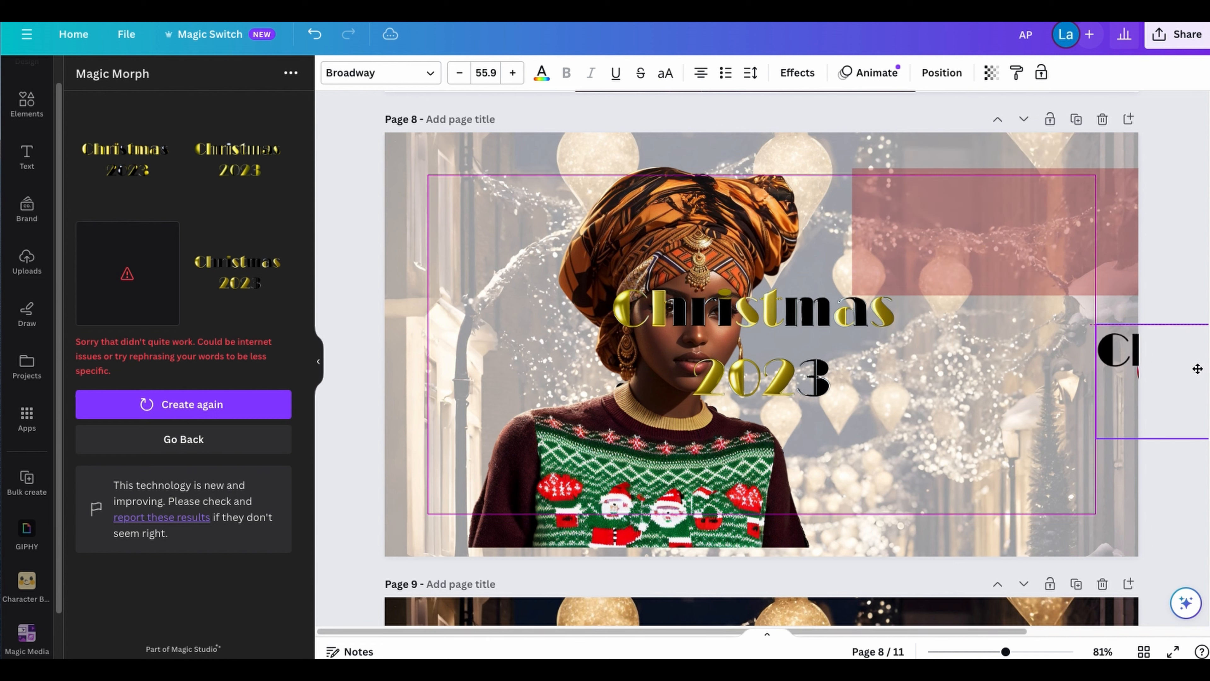
pyautogui.moveTo(1197, 365); pyautogui.dragTo(867, 312)
pyautogui.moveTo(993, 231); pyautogui.dragTo(1007, 230)
# Step: Recolour the translucent rectangle behind the "Christmas 2023" title to black
pyautogui.click(864, 272)
pyautogui.click(402, 73)
pyautogui.click(125, 161)
pyautogui.click(953, 367)
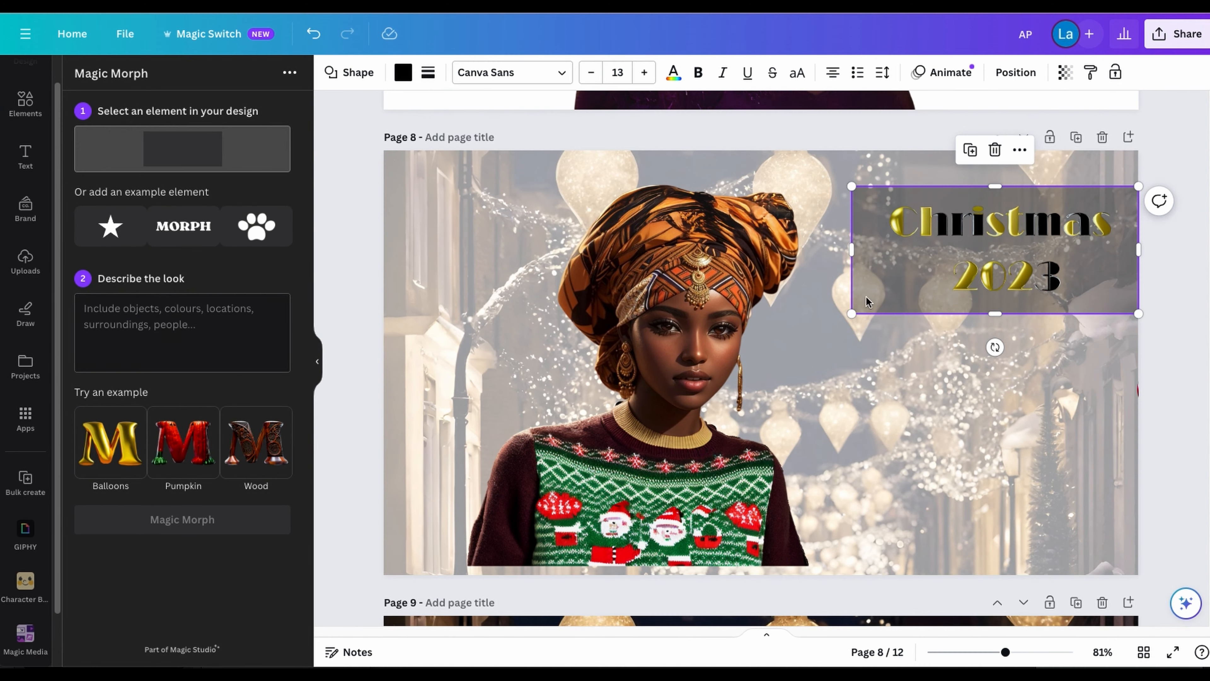
# Step: Try to morph the rectangle behind the title with Magic Morph, using the description "Black pebbles"
pyautogui.write('Black gold')
pyautogui.click(182, 520)
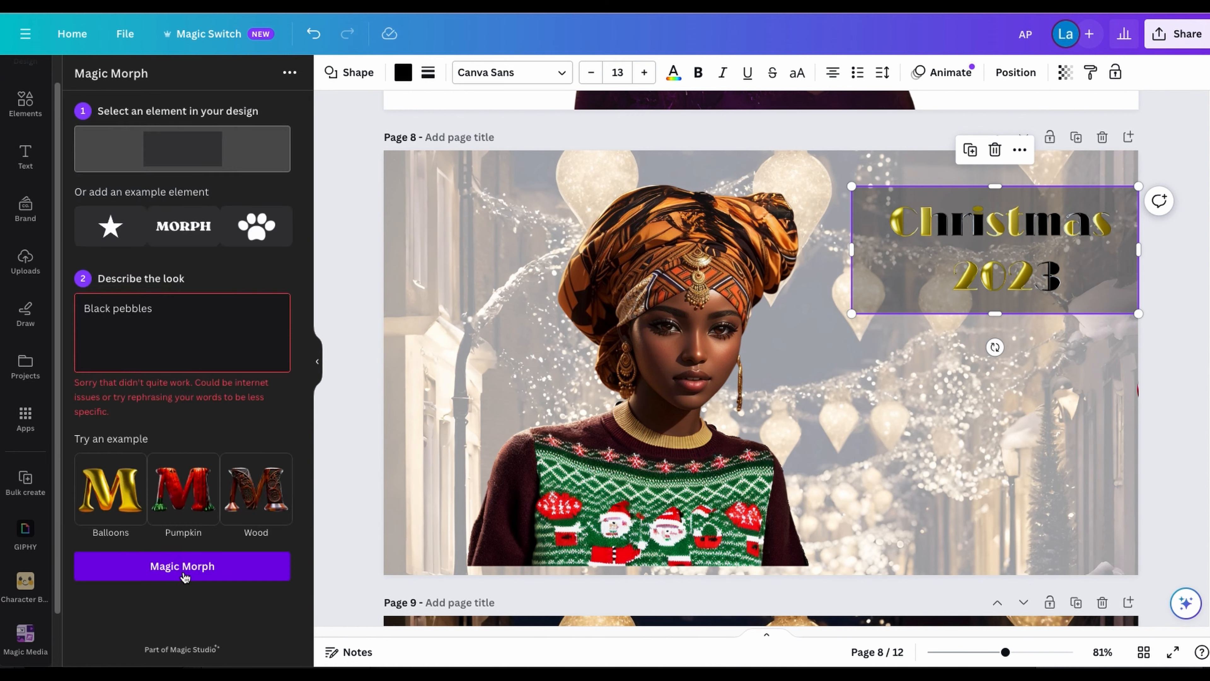
pyautogui.click(184, 572)
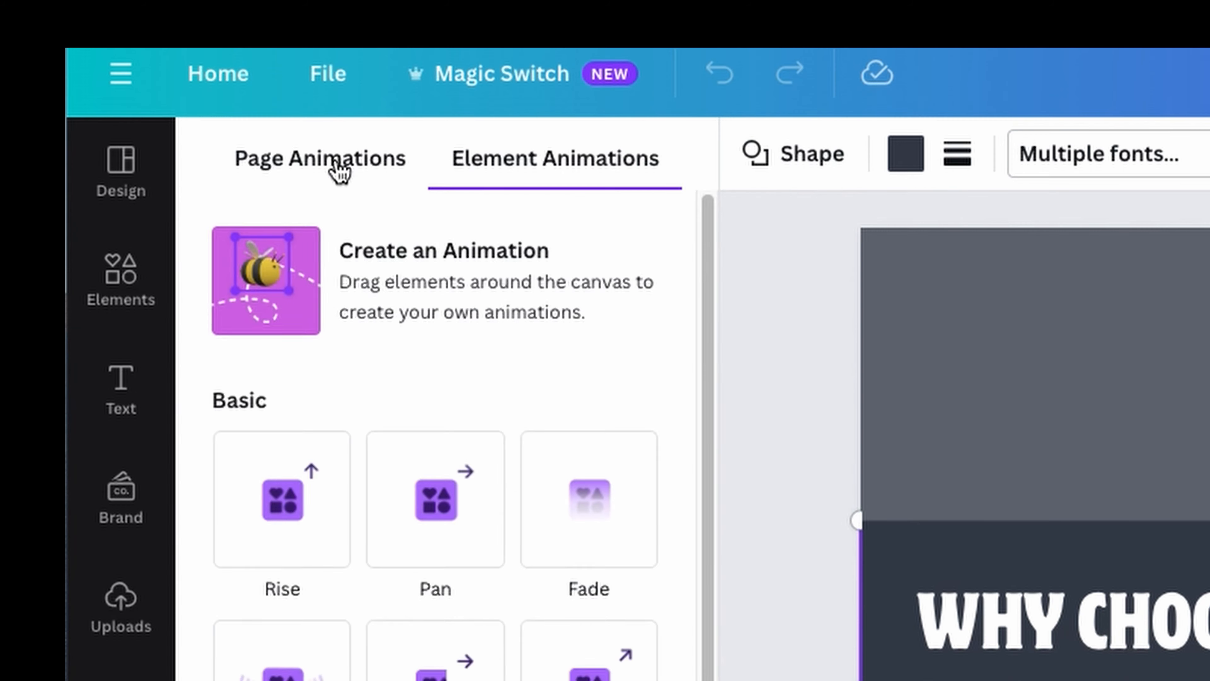
# Step: Animate the "Why choose us?" presentation with Magic Animate, trying the Elegant style and replacing it with Energetic
pyautogui.click(334, 170)
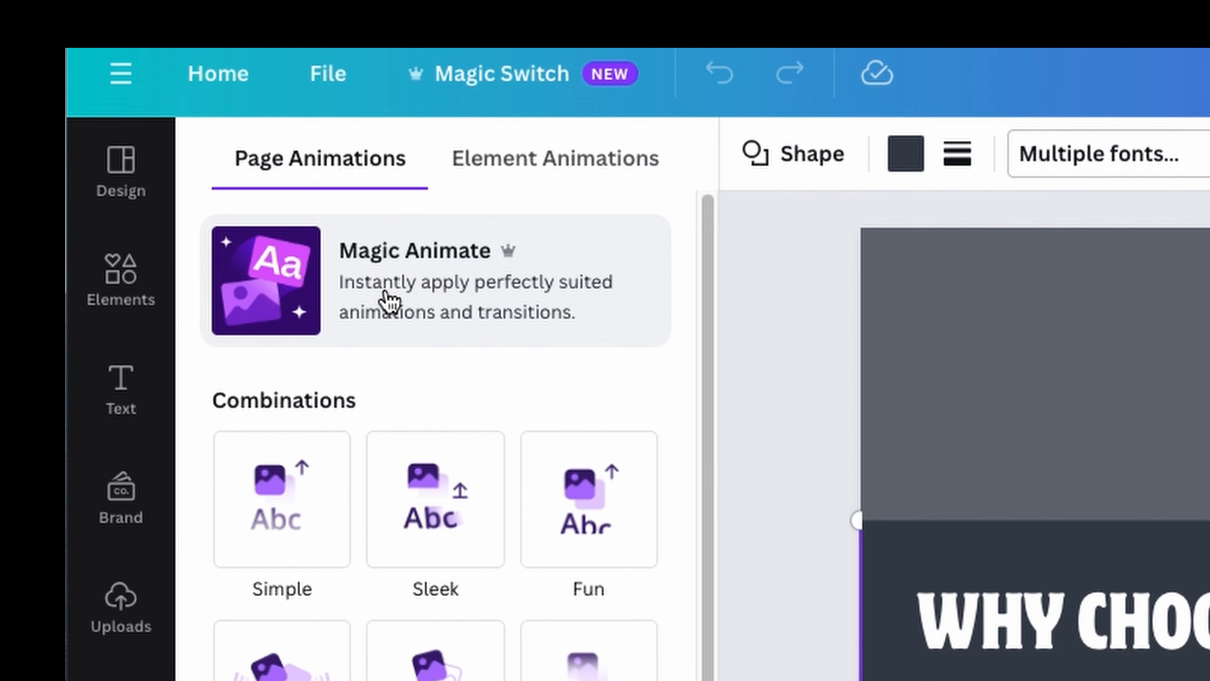
pyautogui.click(428, 281)
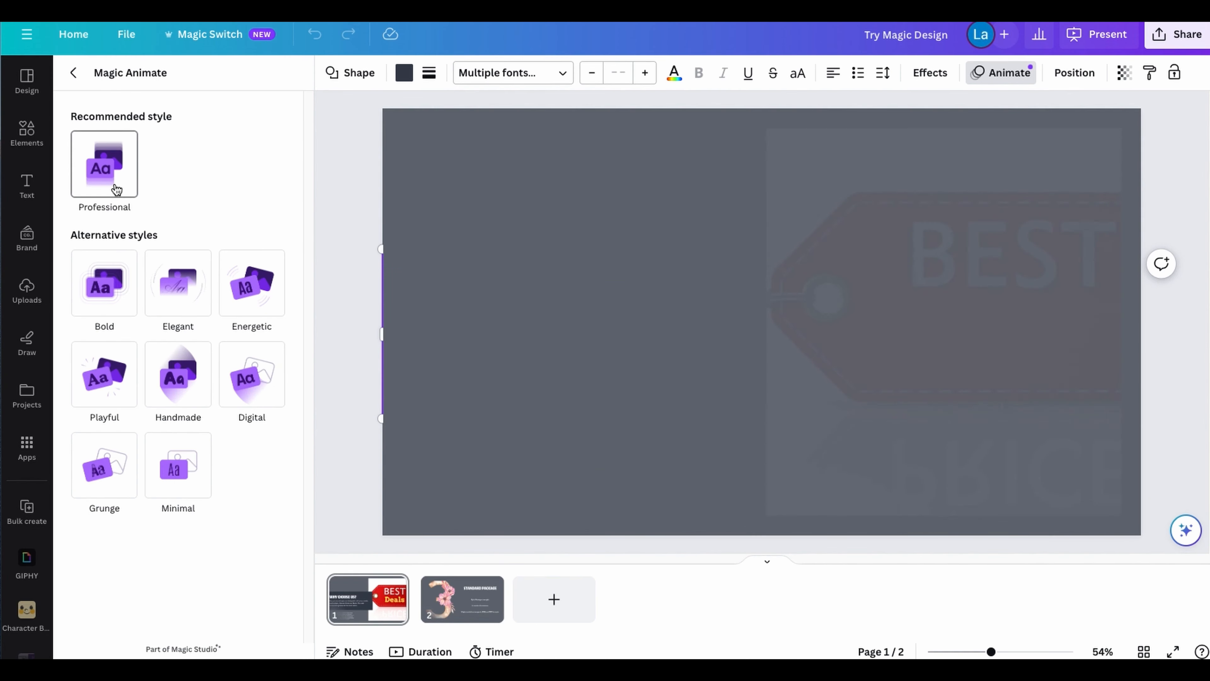
pyautogui.click(177, 285)
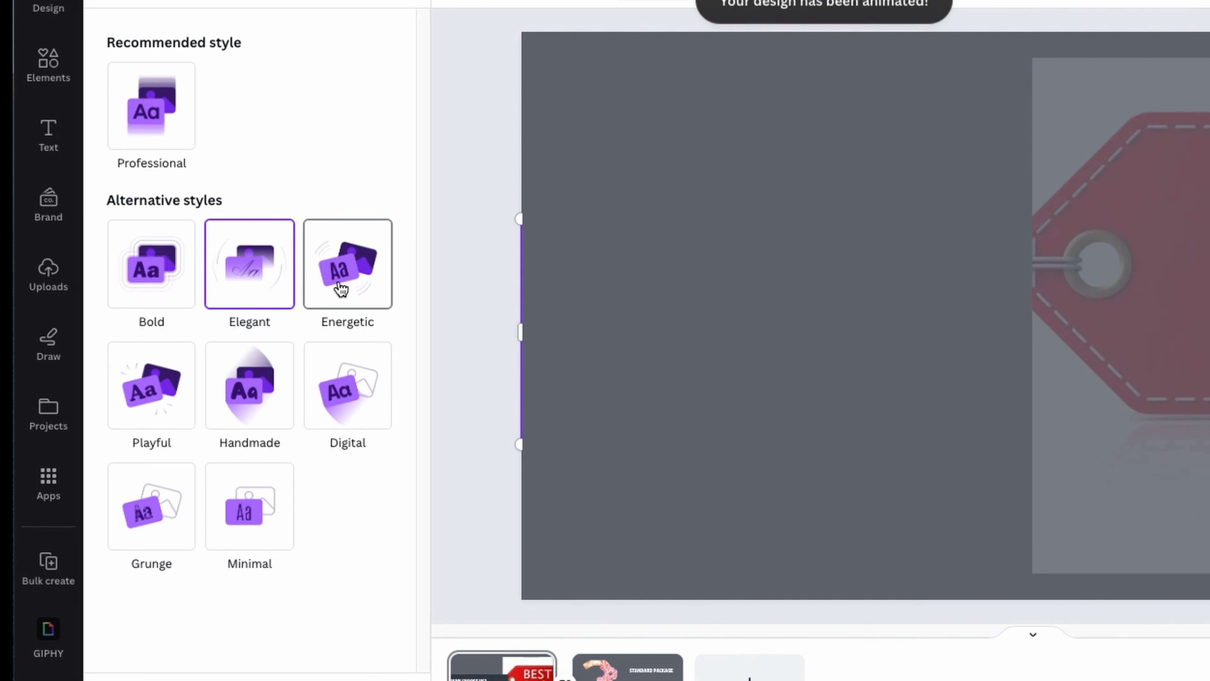
pyautogui.click(340, 286)
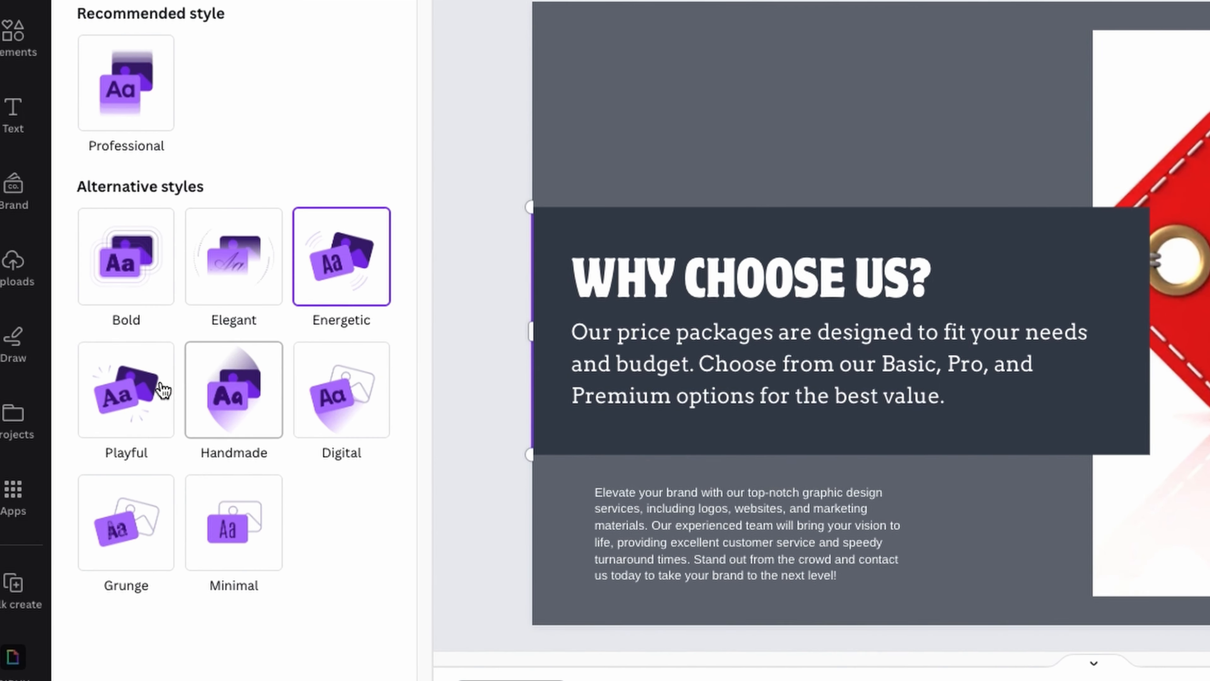